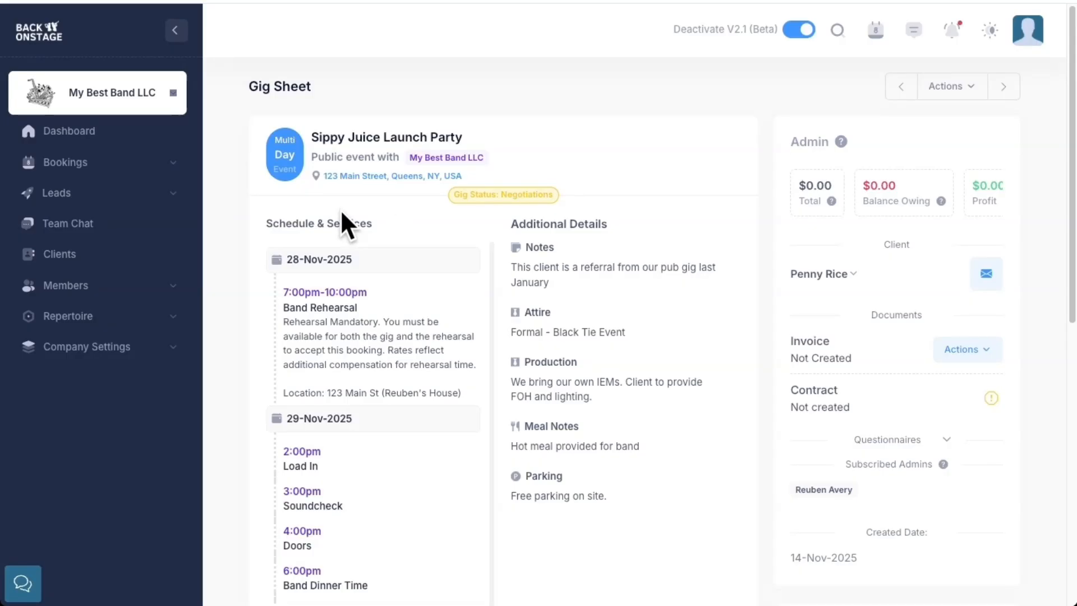
- Preview the 13 November 2025 gig in the booking calendar and view the search box
left_click(875, 30)
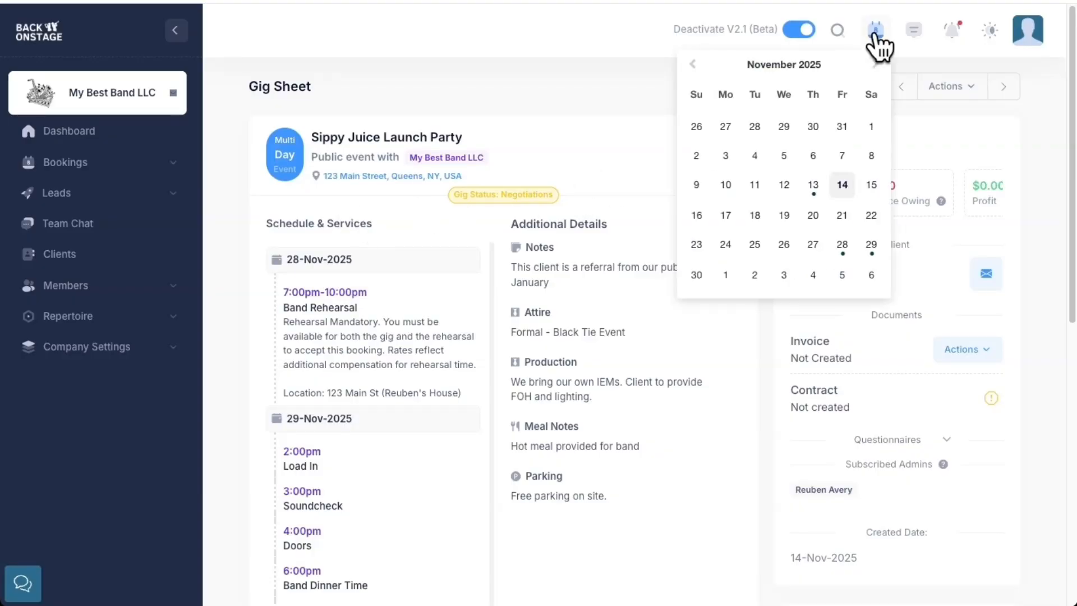
left_click(819, 188)
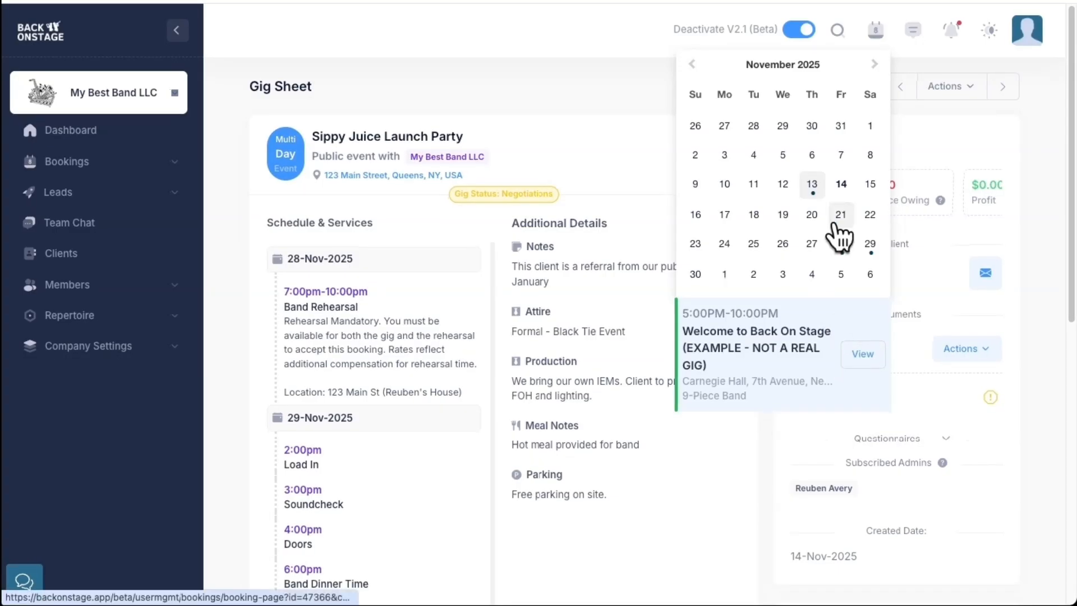
left_click(836, 31)
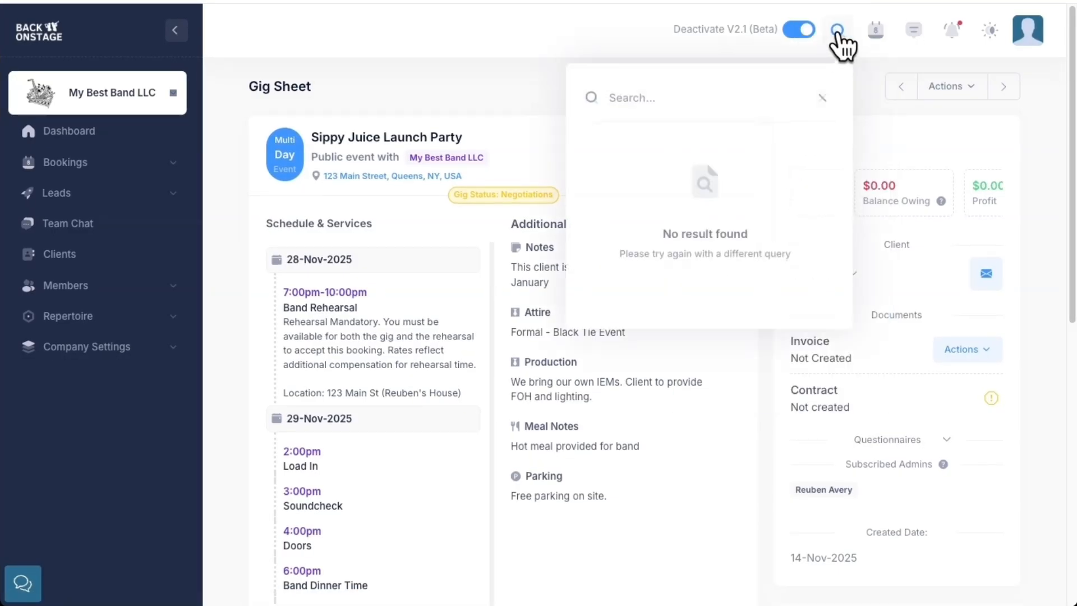
left_click(917, 108)
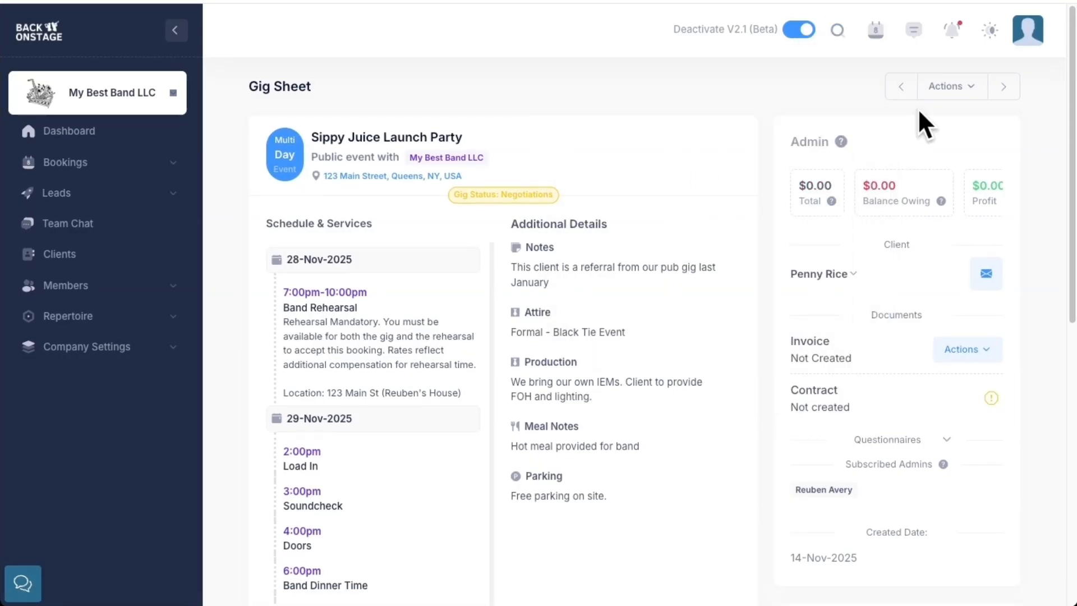
- Open the roles and rates editor for the 6-Piece Band Performance service and expand the Bass role
left_click(962, 85)
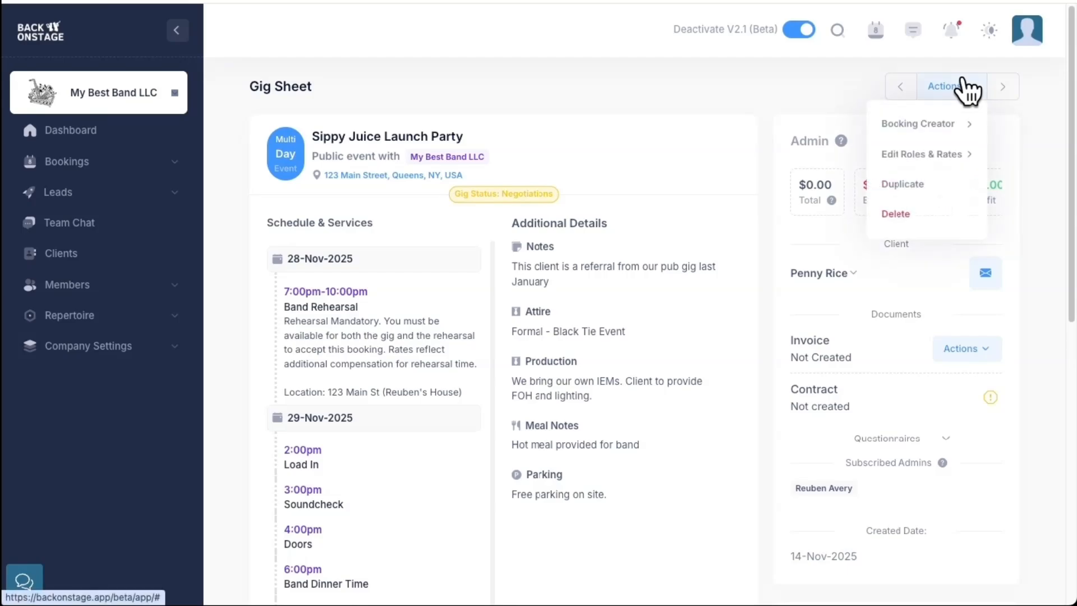
mouse_move(945, 163)
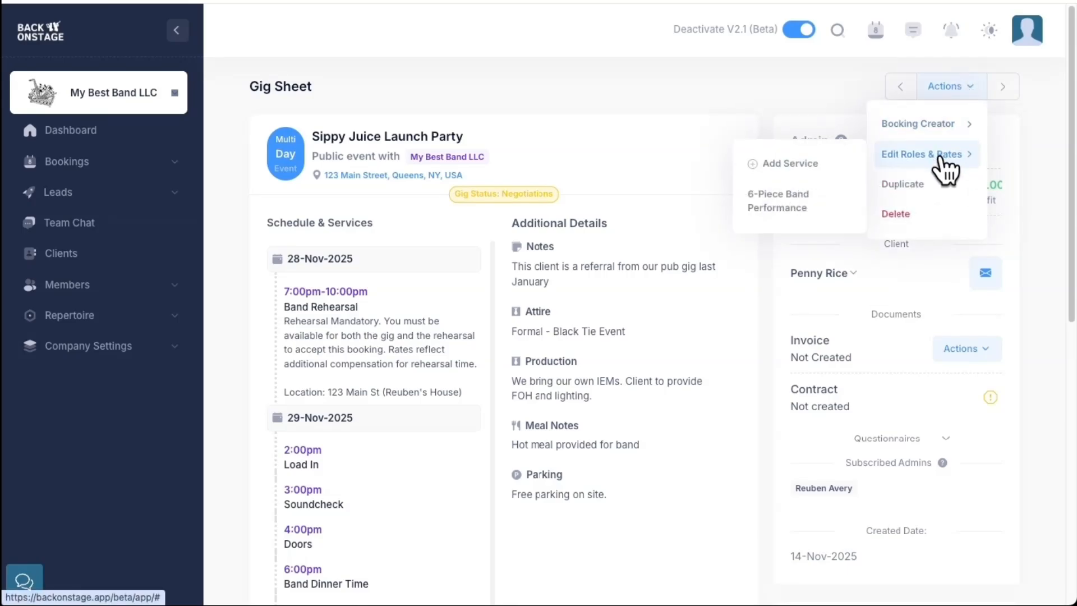
left_click(801, 208)
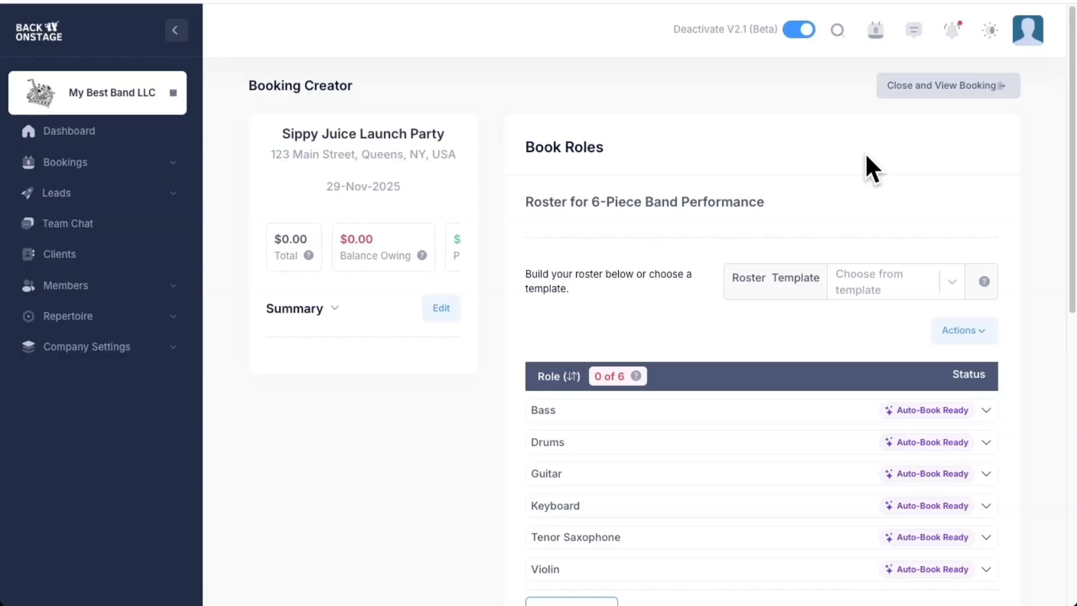
scroll(867, 157, "down", 3)
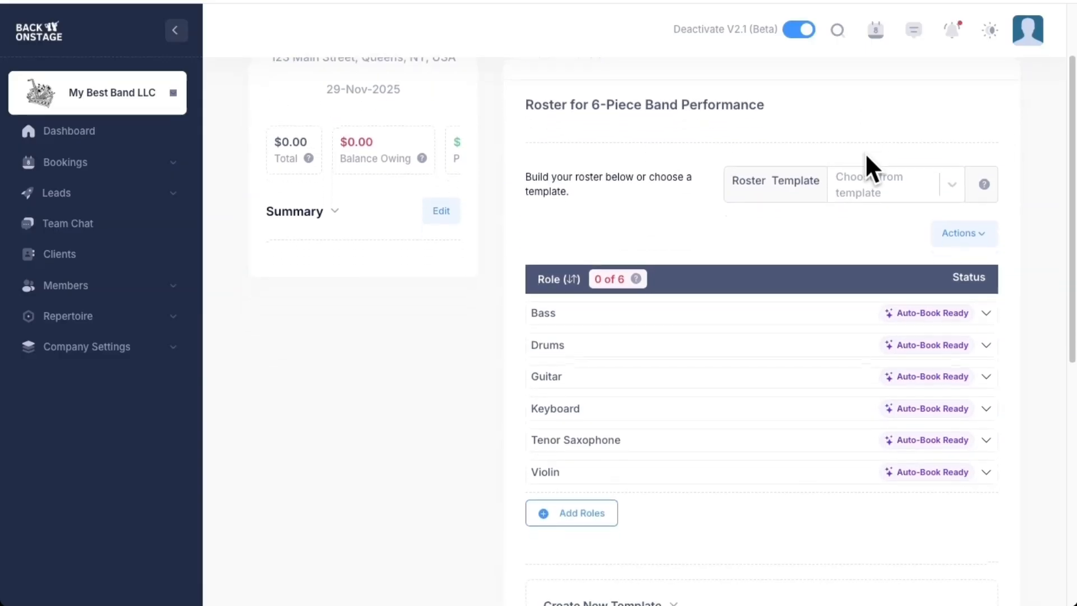
scroll(866, 158, "down", 1)
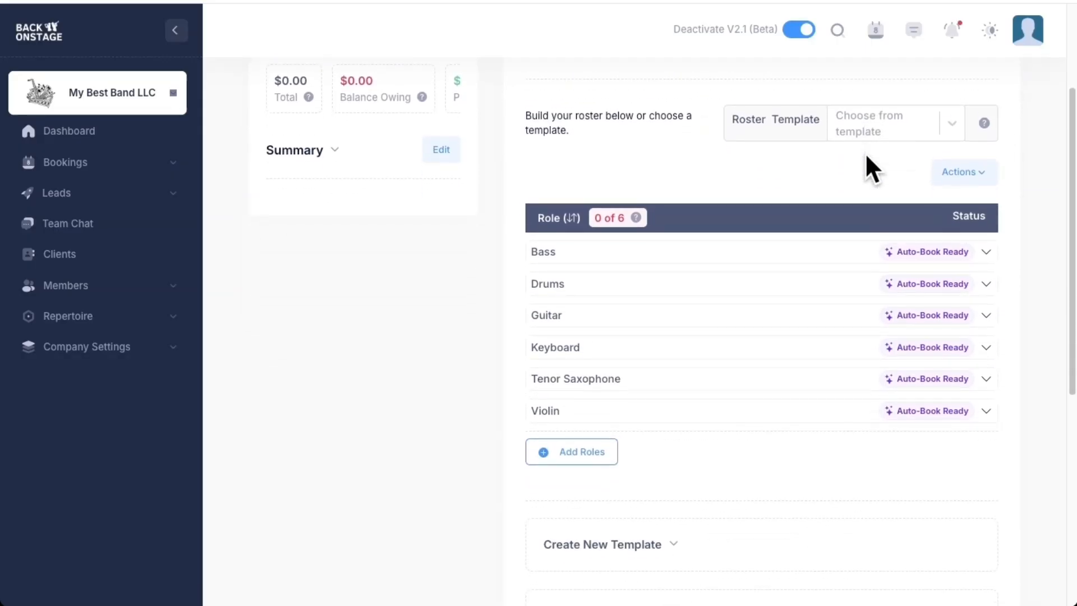
scroll(836, 256, "down", 1)
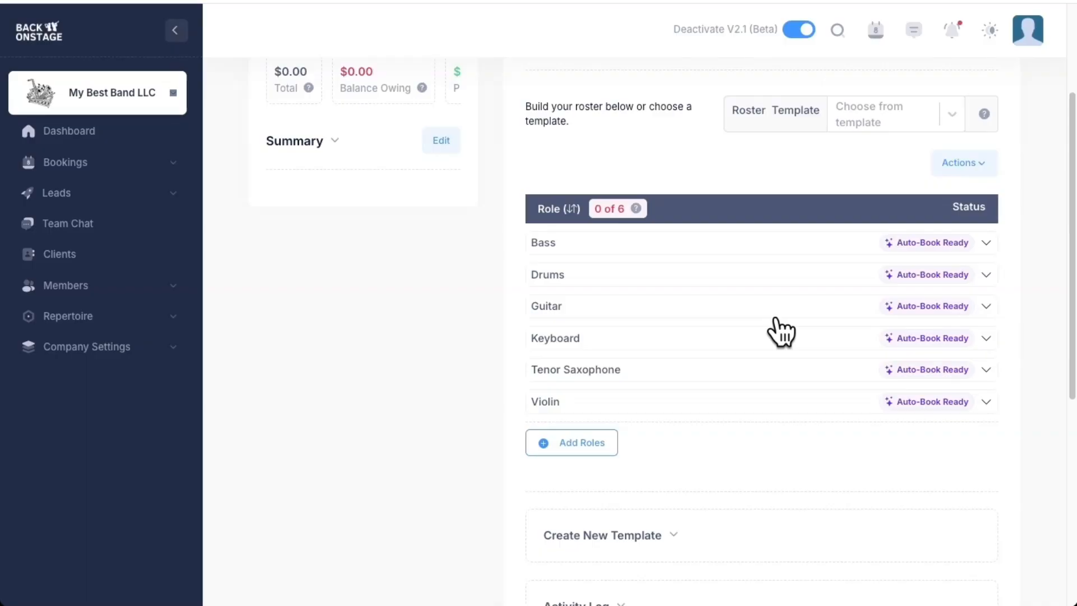
left_click(815, 246)
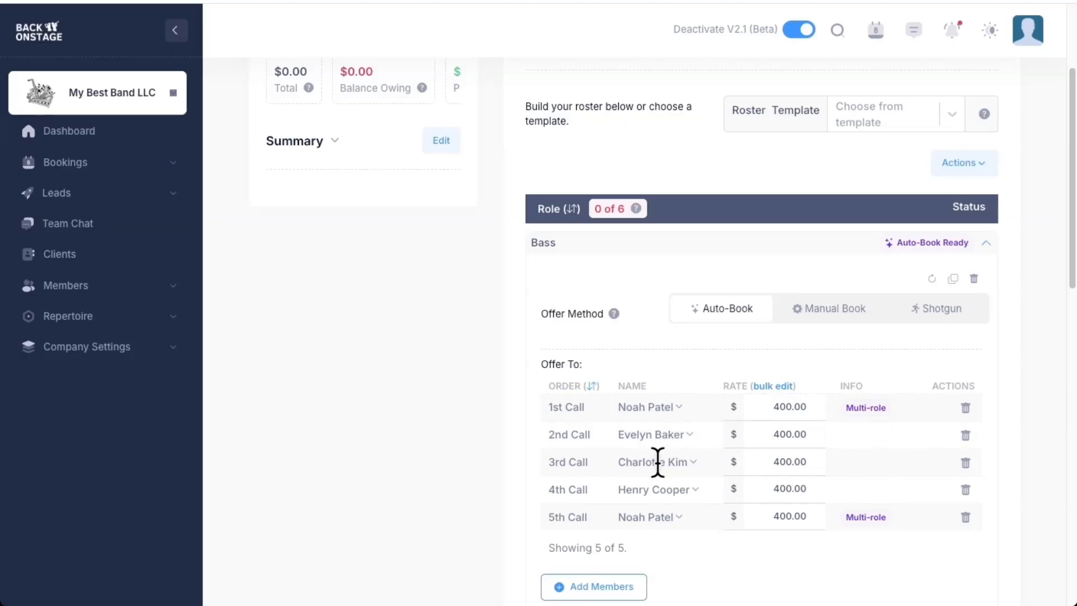
- Try the Manual Book offer method for Bass with the third-call member, try Shotgun, and return to Auto-Book
left_click(807, 308)
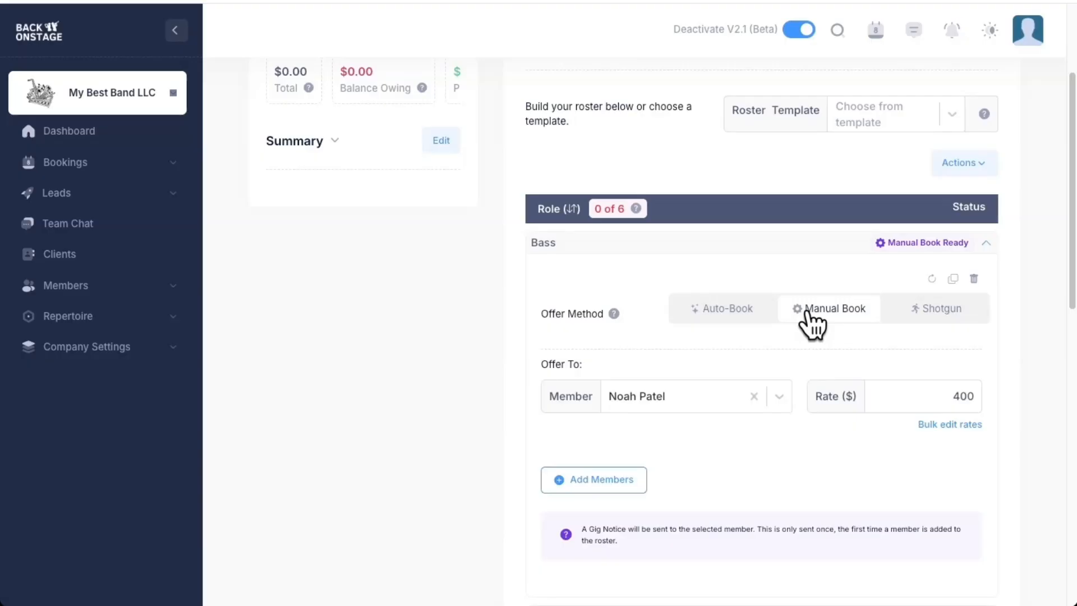
left_click(764, 387)
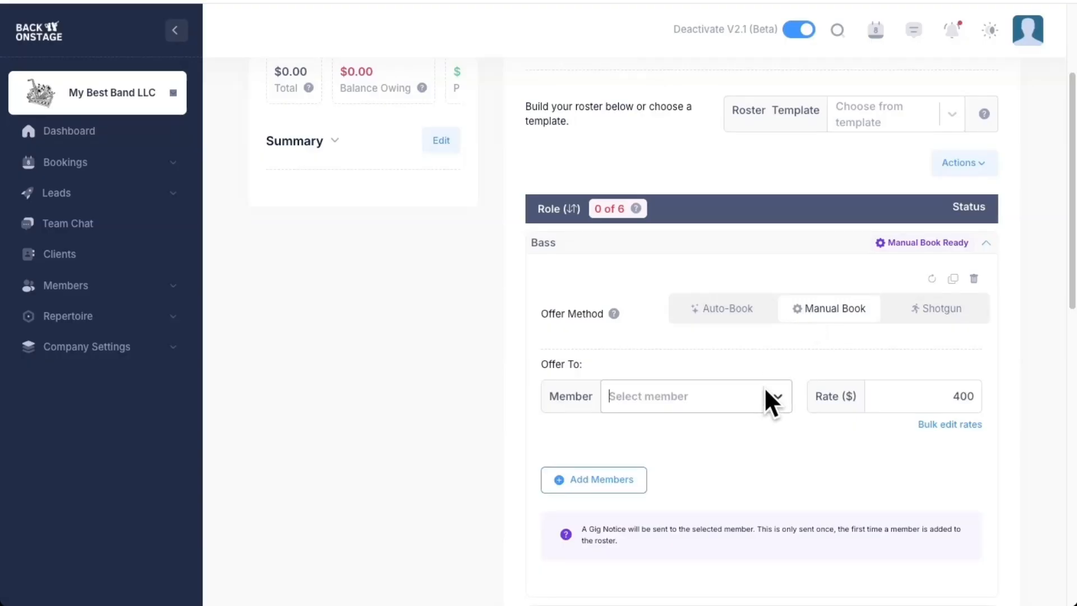
left_click(741, 484)
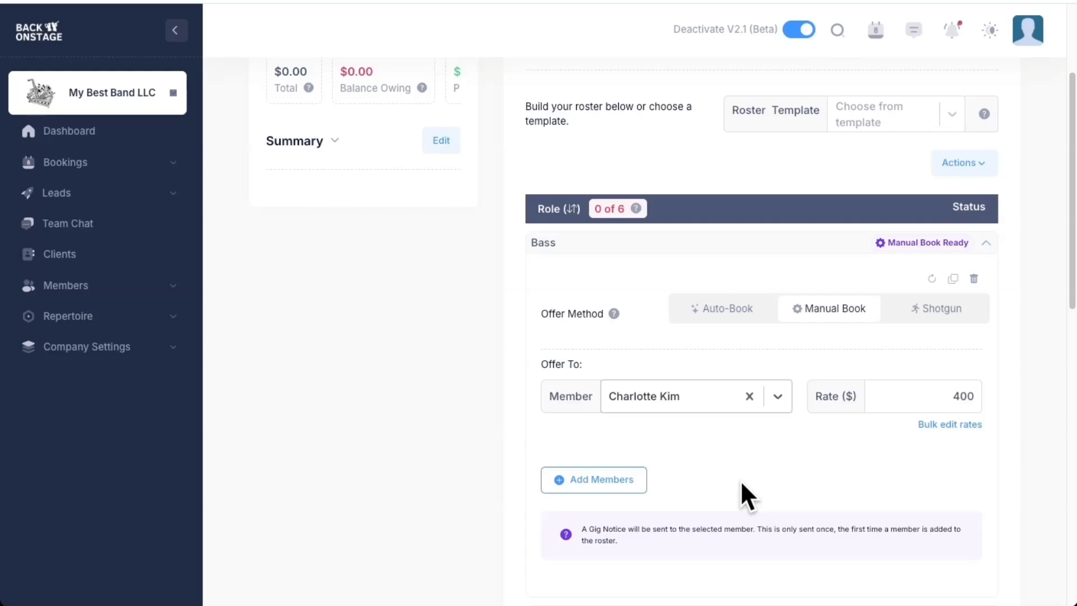
left_click(954, 303)
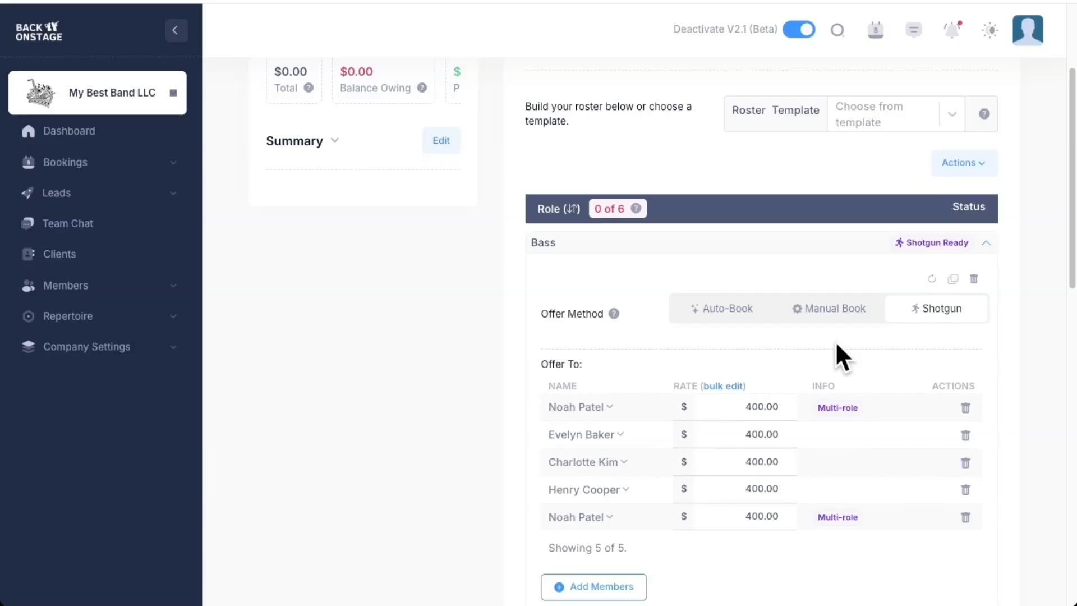
left_click(723, 312)
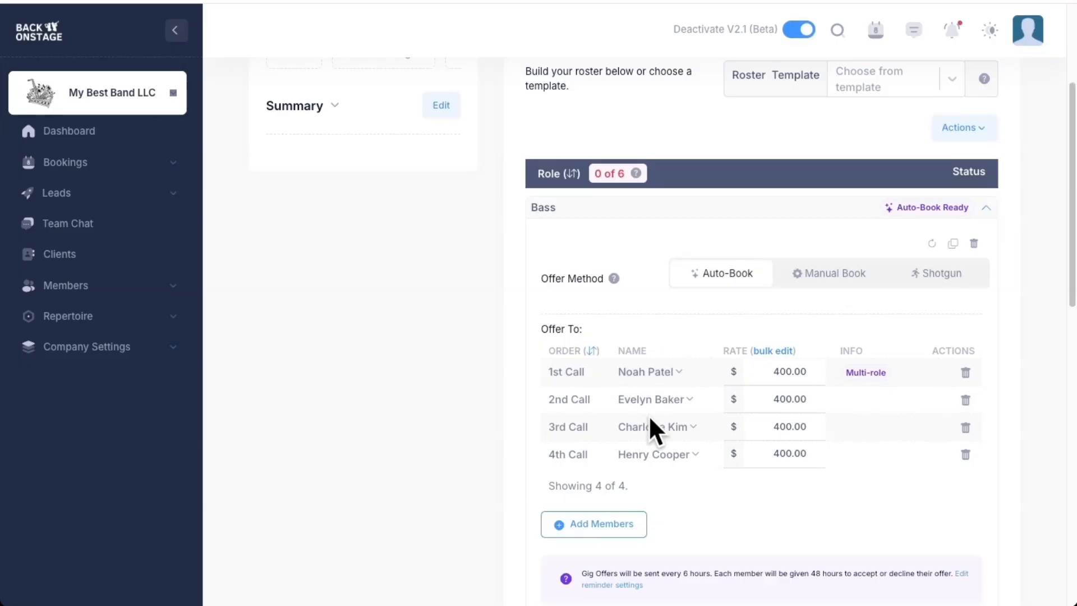
- Reorder the Bass call list so the fourth-call member becomes second call, and set the first-call member's rate to $500
left_click(592, 351)
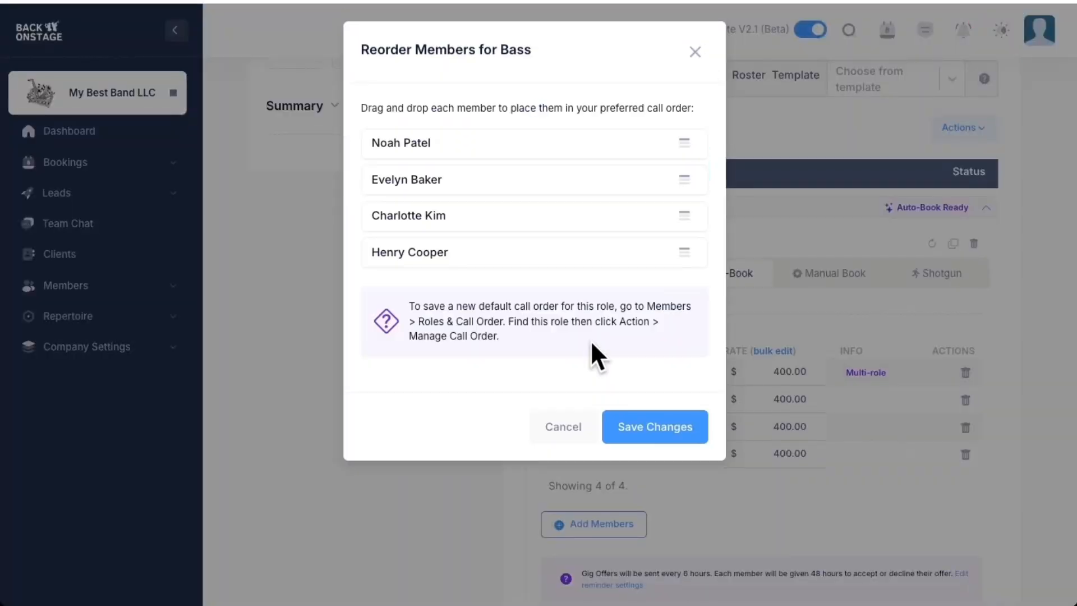
left_click_drag(681, 258, 684, 145)
left_click(671, 435)
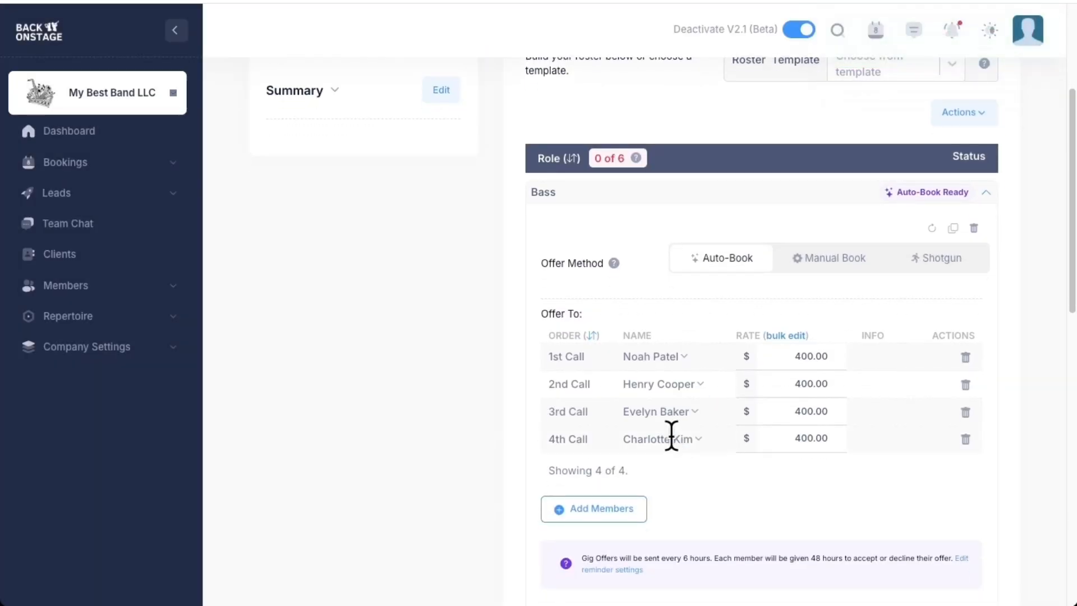
double_click(809, 356)
type("500")
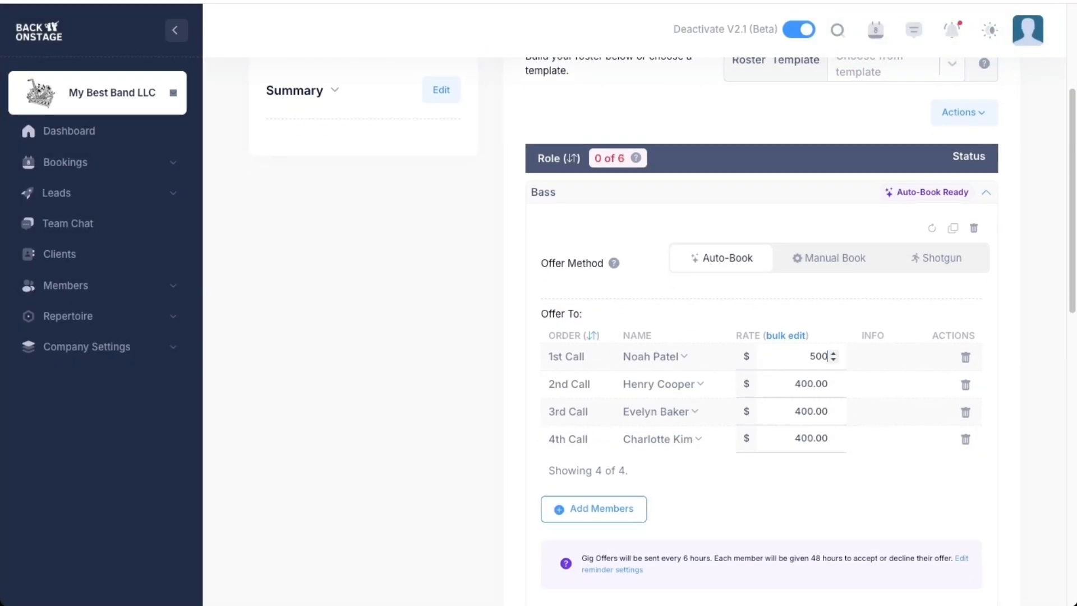
- Bulk edit the rate to $500 for all members of the Bass role only, and remove the fourth-call member
left_click(784, 335)
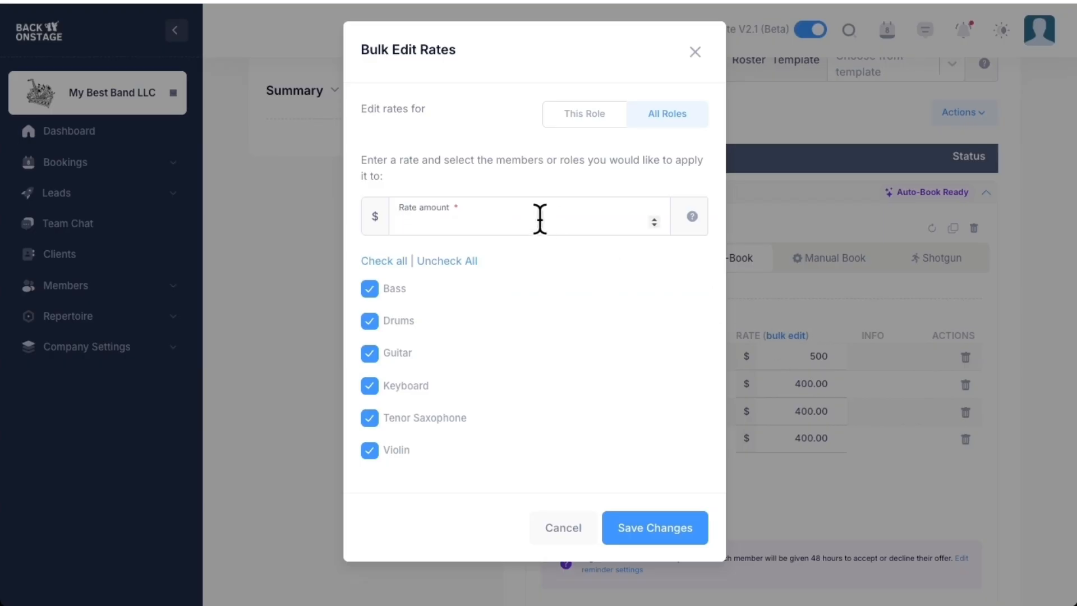
left_click(578, 118)
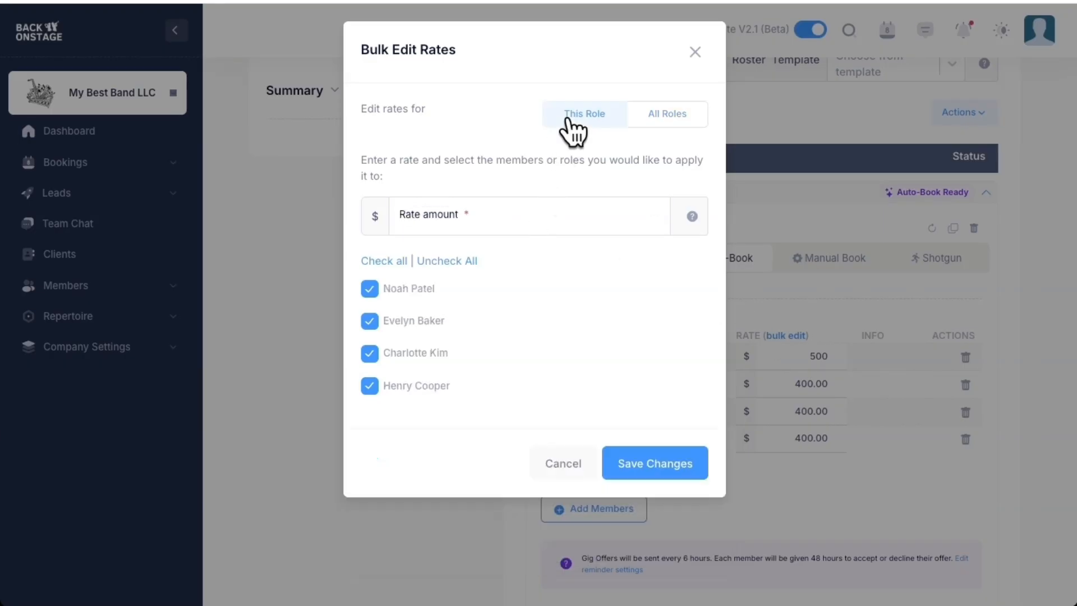
left_click(500, 213)
type("500")
left_click(653, 464)
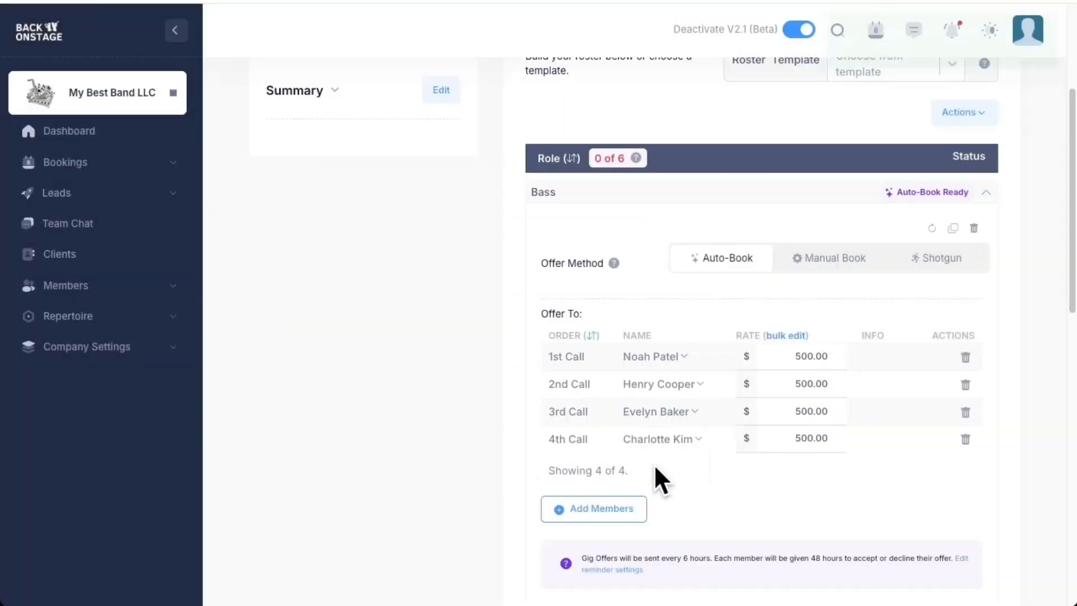
left_click(964, 439)
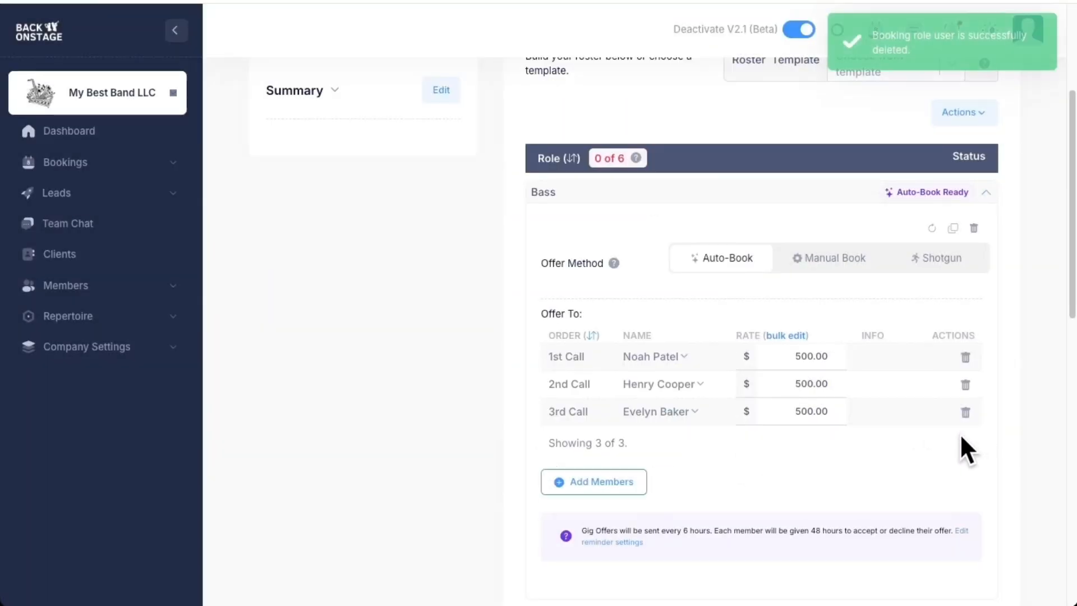
- Review the Bass offer timing note and the roster's reminder settings, save the settings, and collapse the Bass role
scroll(960, 436, "down", 2)
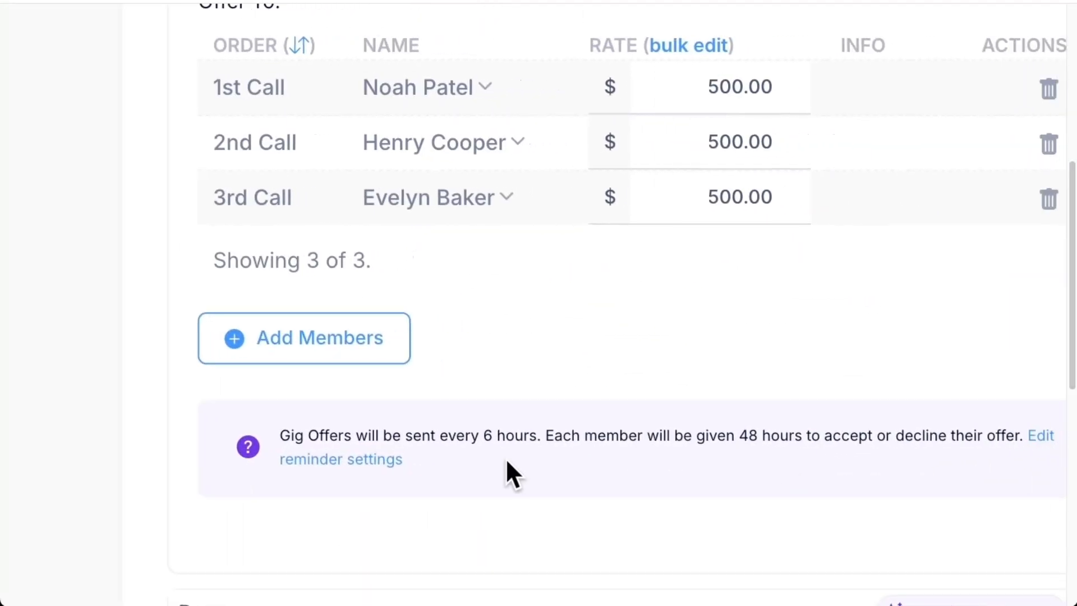
left_click_drag(392, 436, 540, 436)
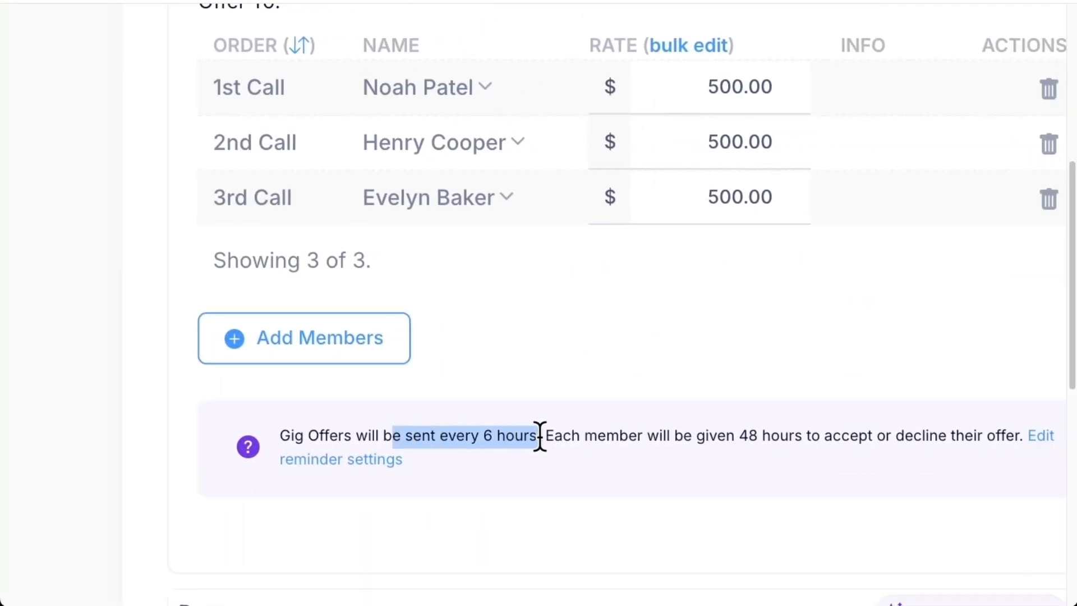
left_click_drag(659, 436, 992, 444)
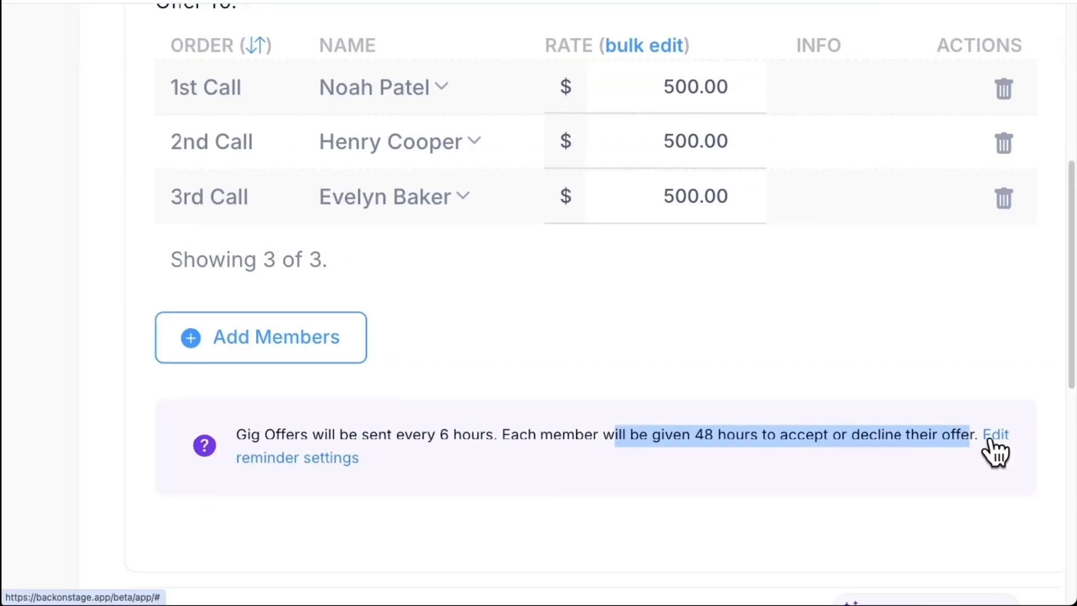
left_click(990, 443)
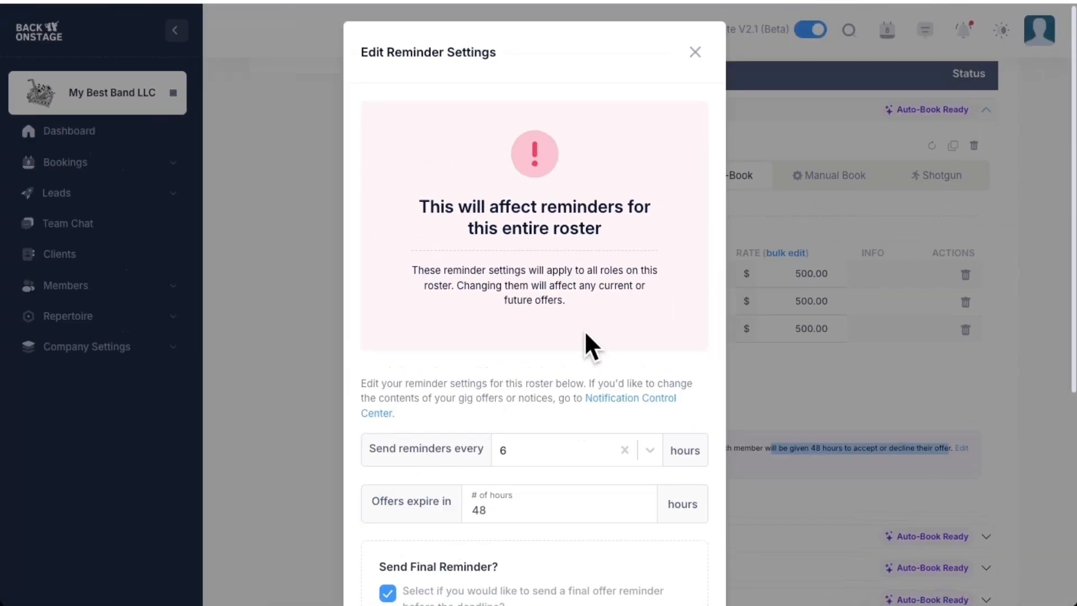
scroll(526, 346, "down", 2)
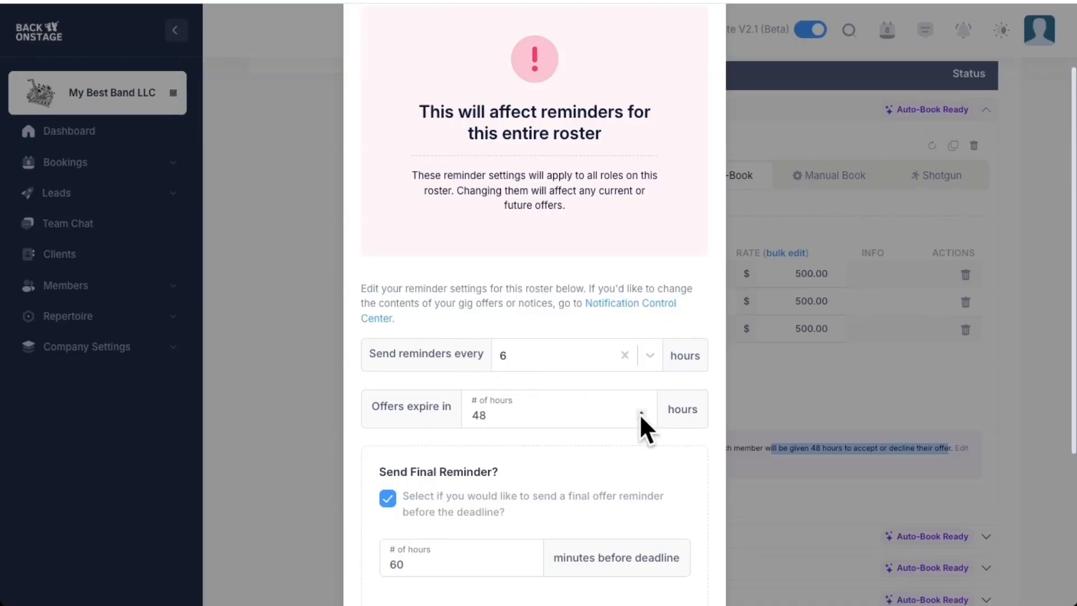
scroll(651, 418, "down", 1)
scroll(661, 418, "down", 4)
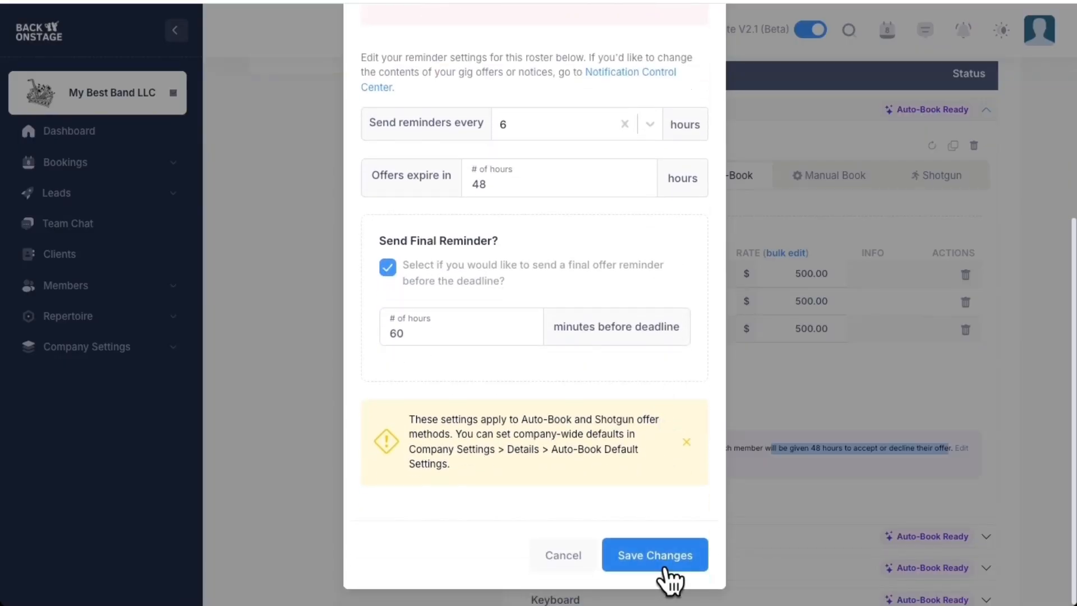
left_click(663, 555)
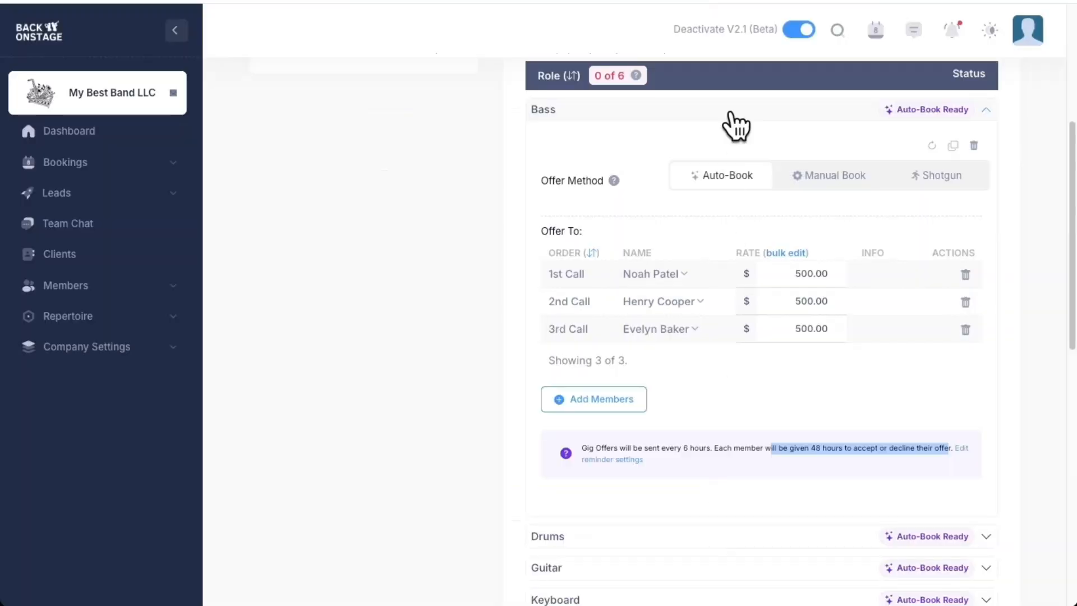
left_click(731, 108)
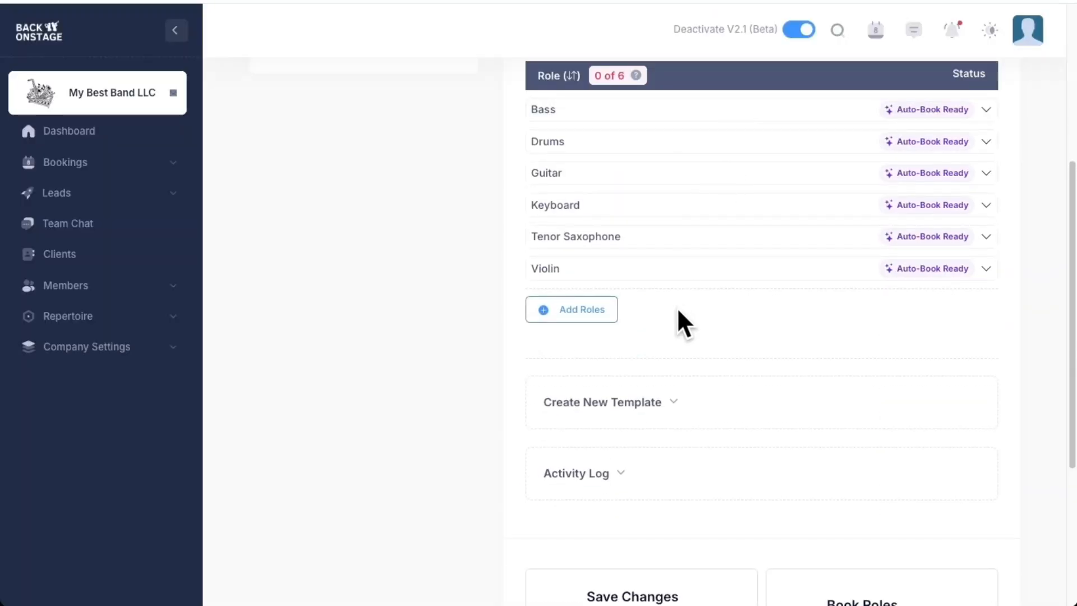
- Add two Lead Vocals roles to the service at a rate of $500
left_click(569, 309)
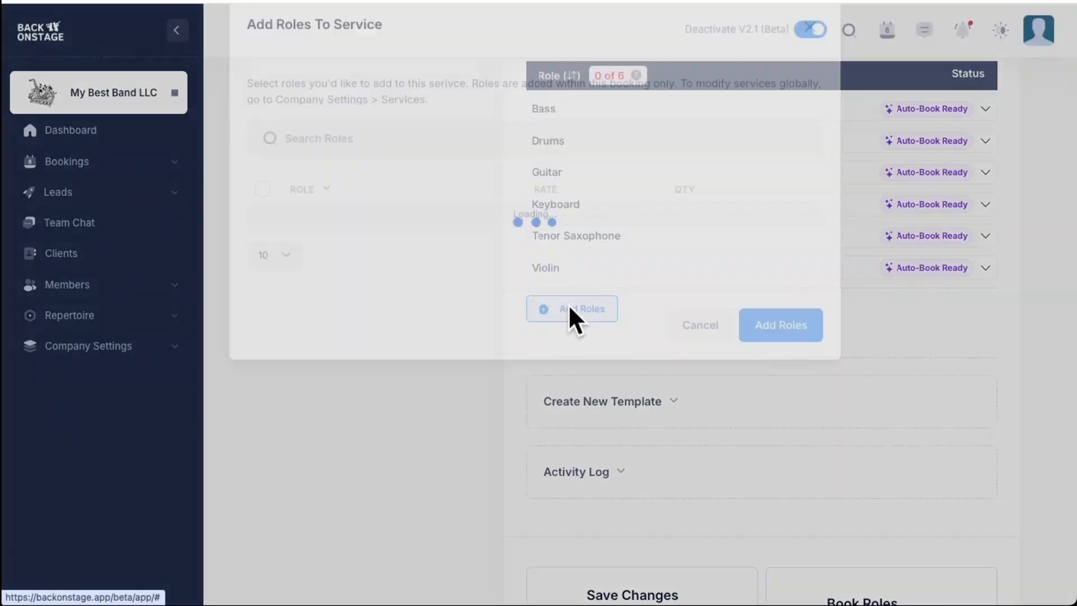
left_click(255, 357)
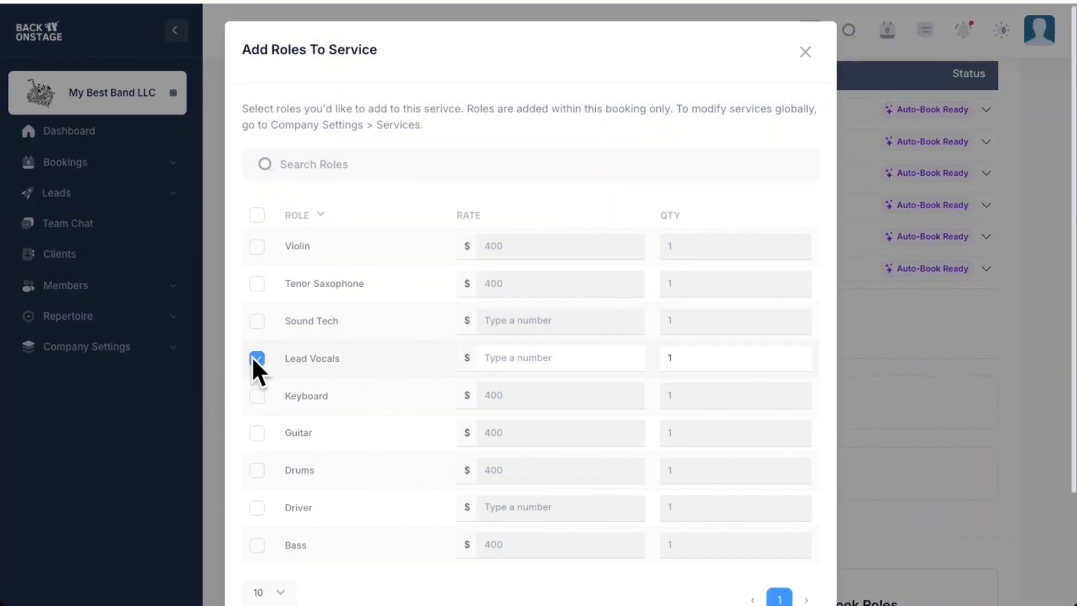
left_click(797, 355)
left_click(587, 358)
type("500")
scroll(739, 500, "down", 3)
left_click(773, 557)
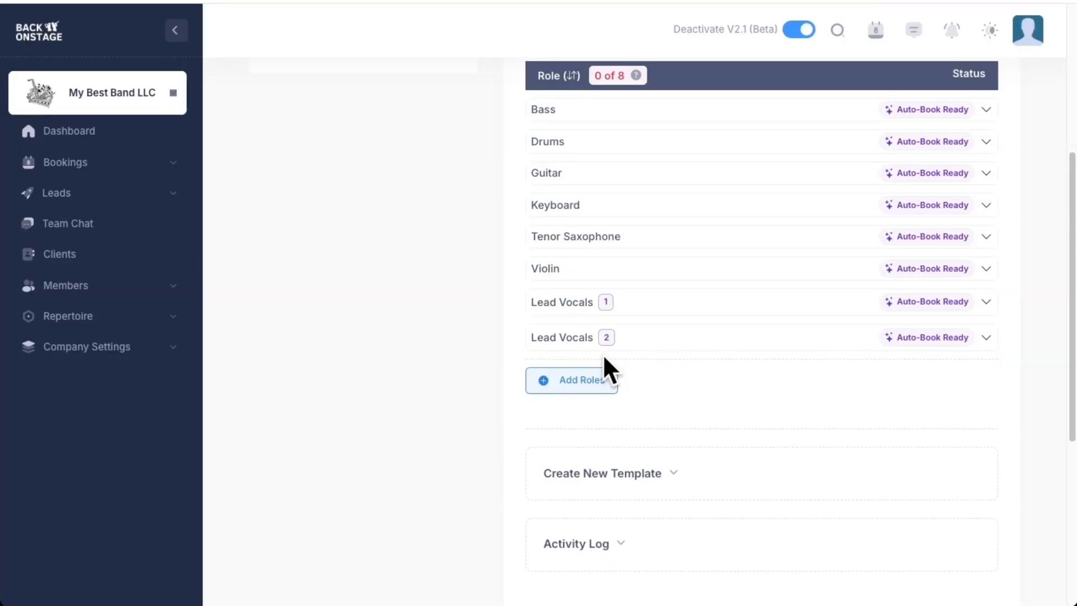
- Examine the offer list of the first Lead Vocals role
left_click(642, 340)
left_click(656, 306)
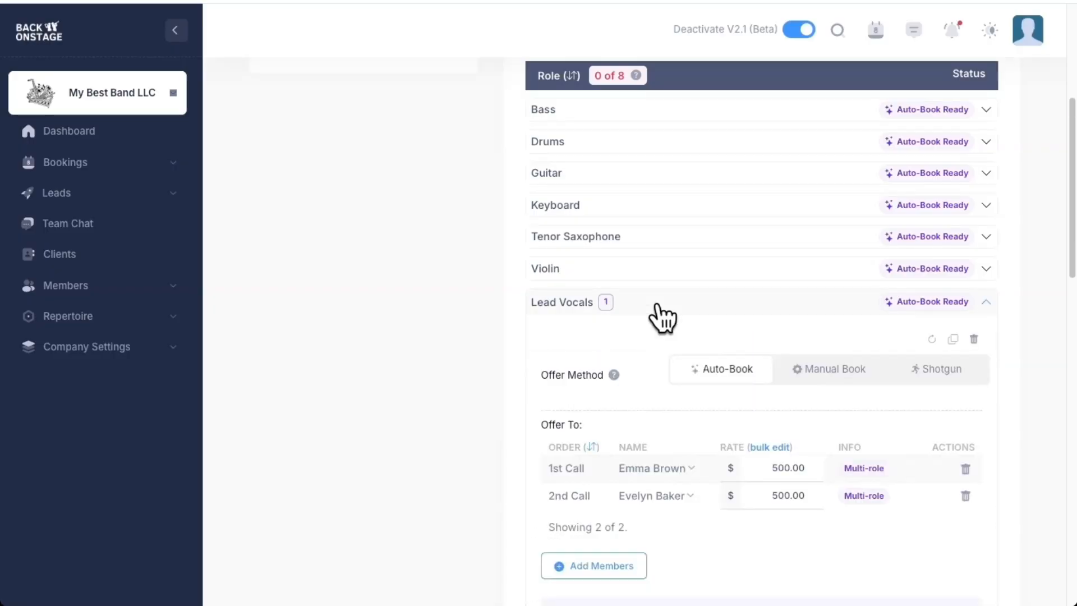
- Compare the offer lists of the two Lead Vocals roles, examining their call order and Multi-role tags
scroll(657, 306, "down", 5)
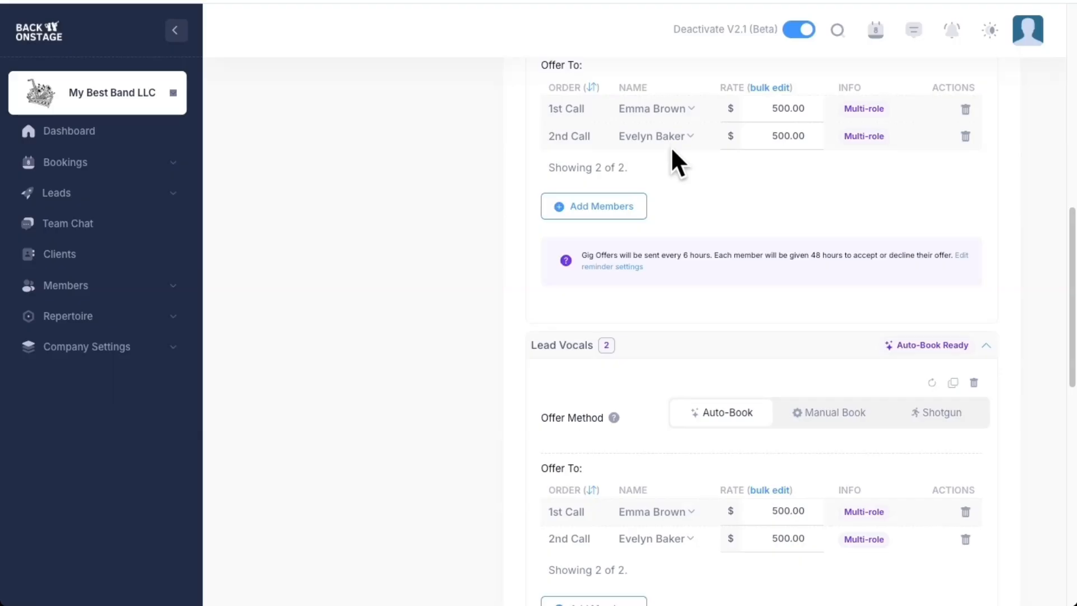
scroll(672, 150, "up", 2)
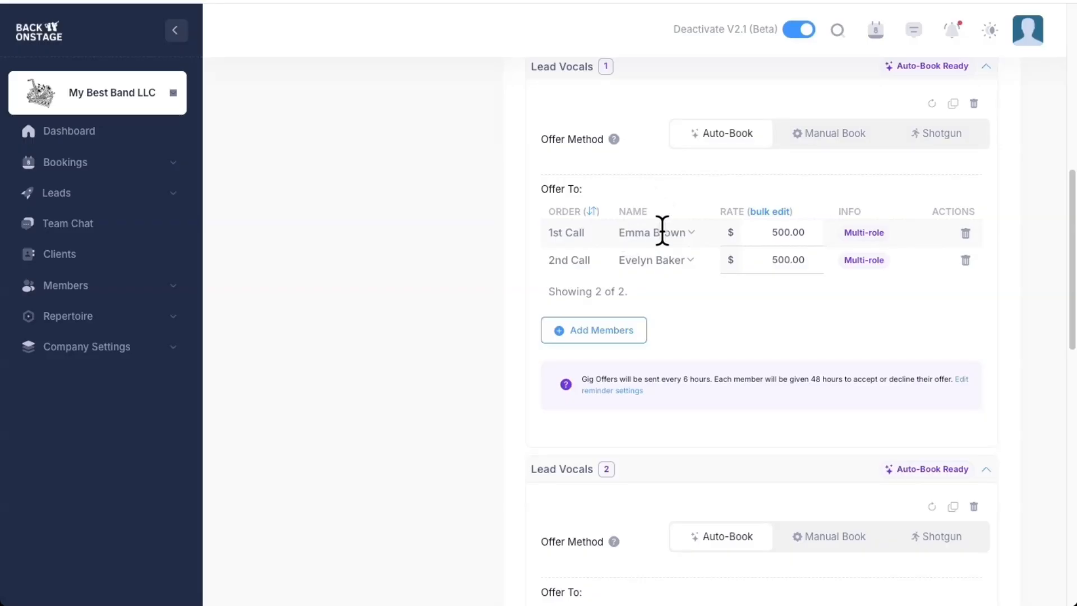
scroll(533, 398, "down", 5)
left_click_drag(621, 346, 682, 345)
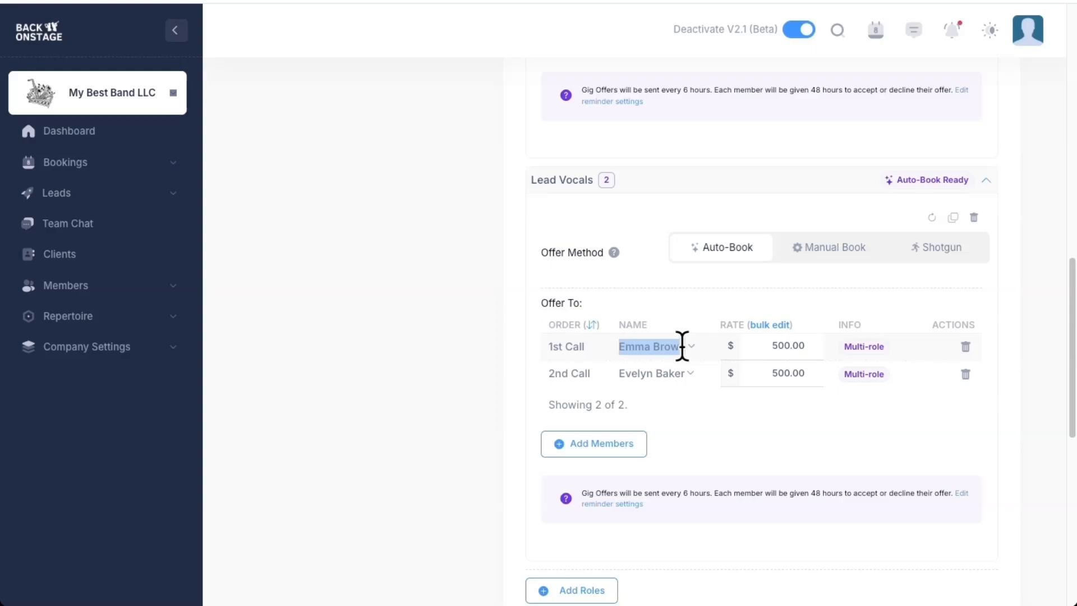
left_click(615, 373)
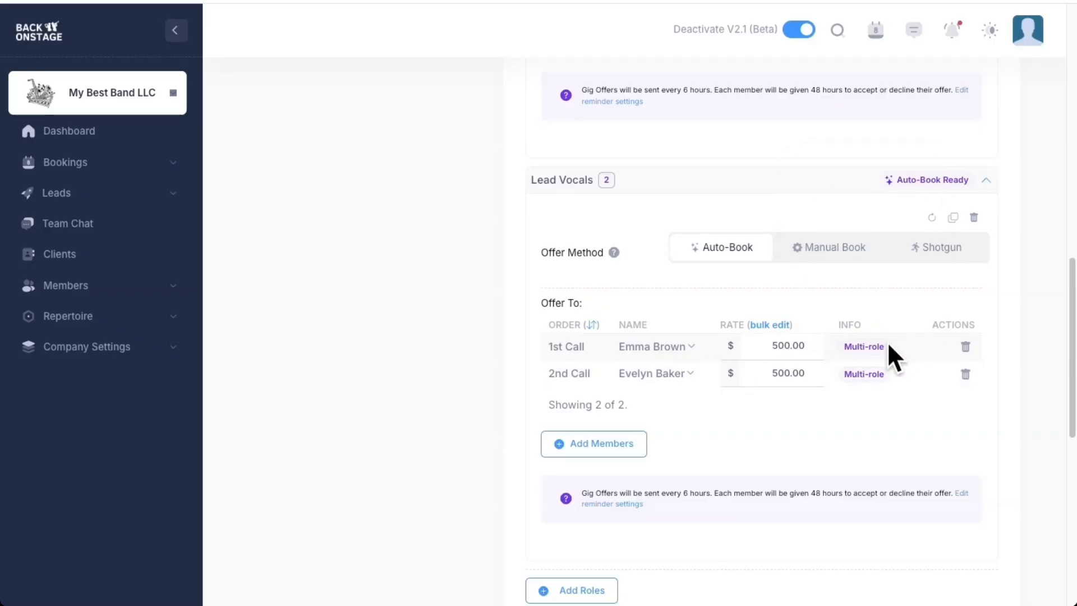
mouse_move(876, 344)
scroll(995, 395, "down", 2)
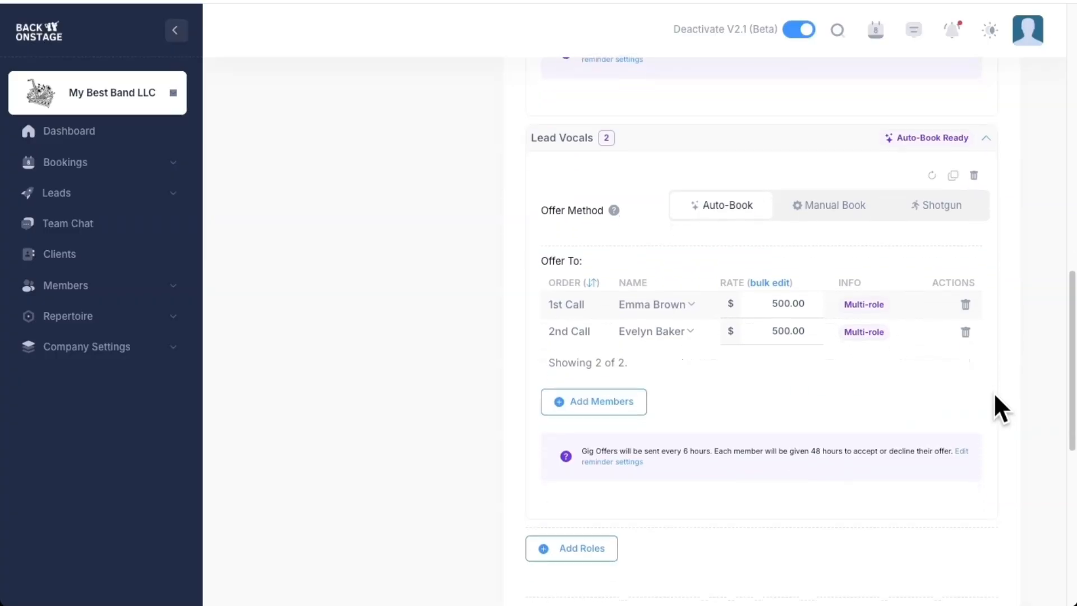
- Take a snapshot of the current roster settings and save it as a new template named "6-Piece A Team"
scroll(996, 395, "down", 3)
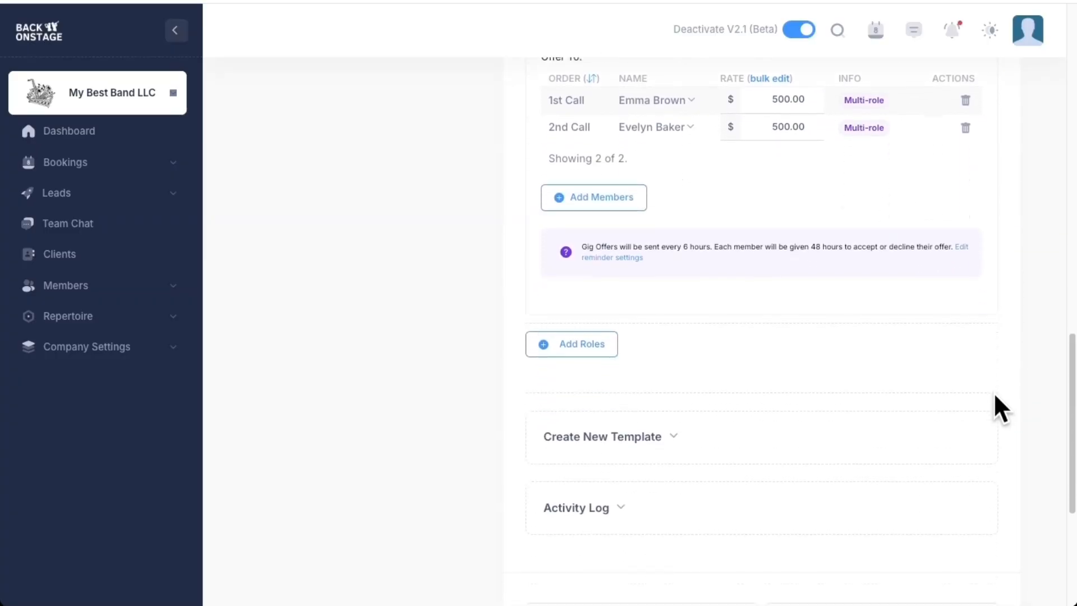
scroll(993, 391, "down", 2)
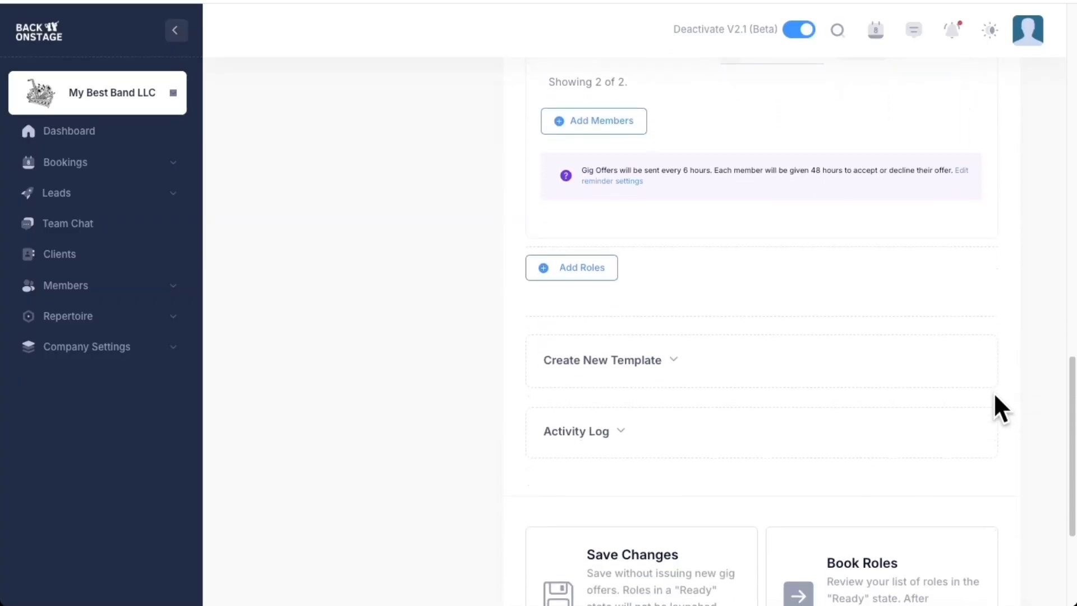
left_click(627, 349)
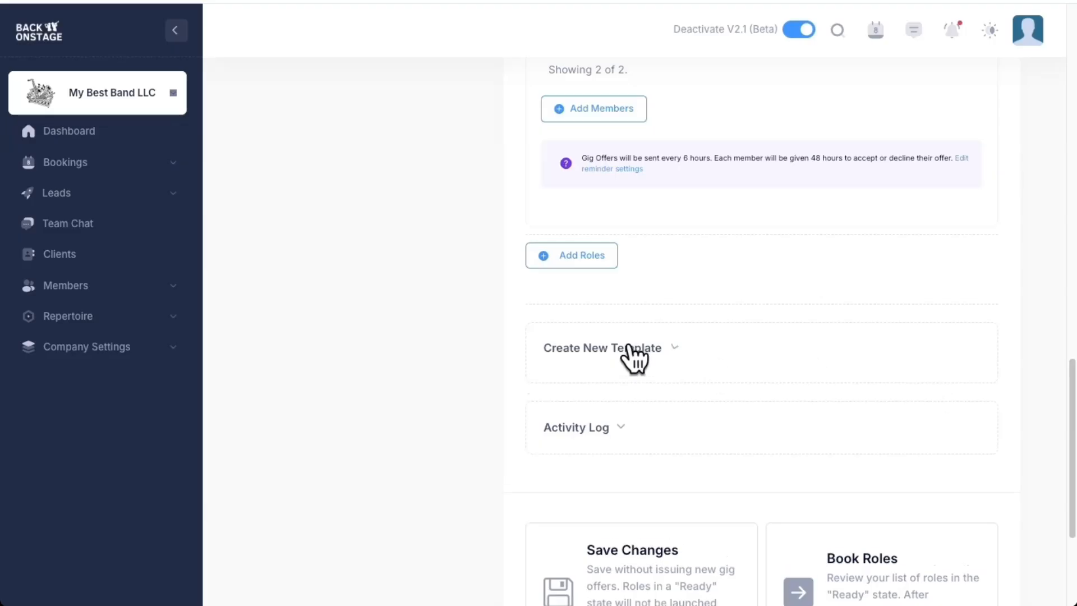
left_click(936, 405)
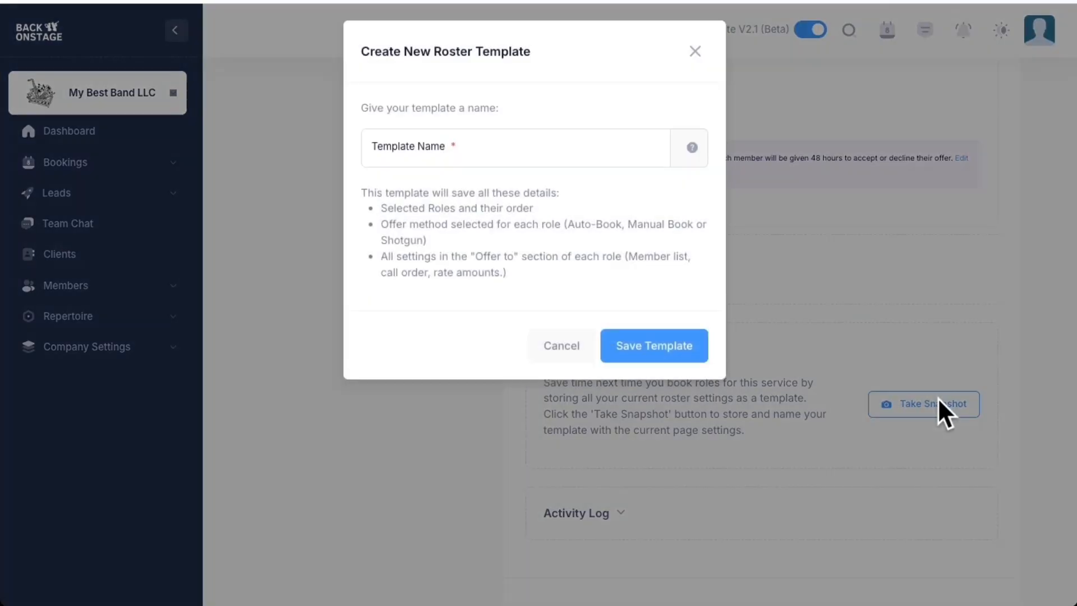
left_click(516, 147)
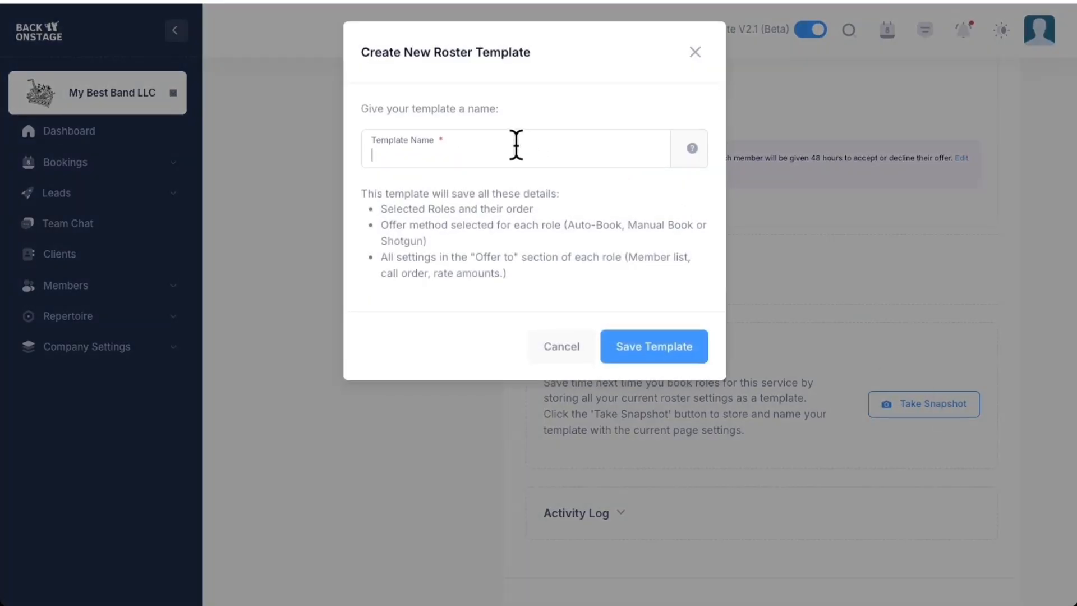
type("6-Piece A Team")
left_click(662, 349)
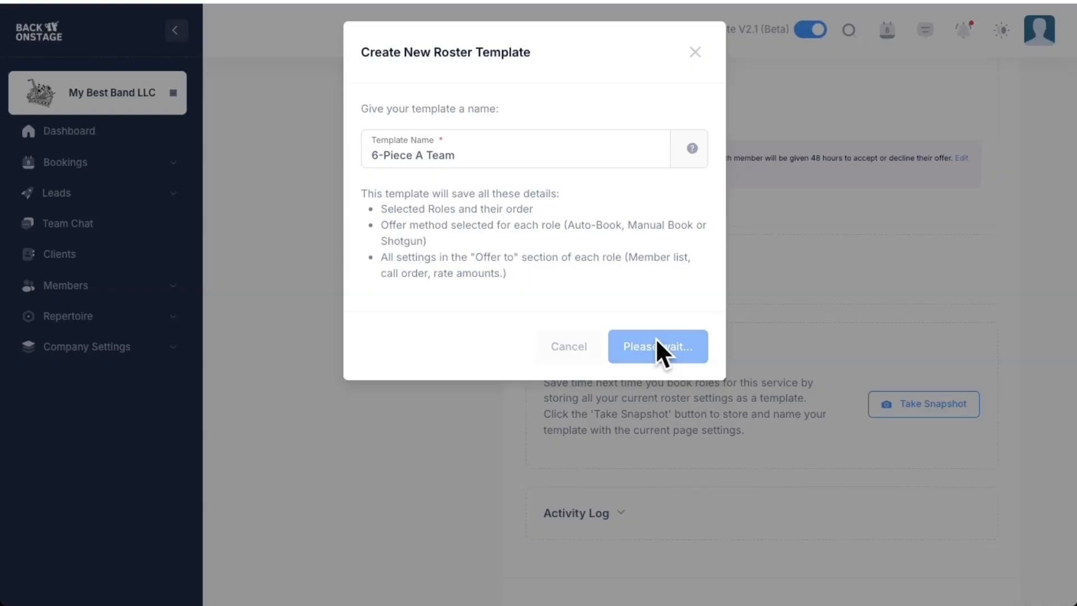
- Choose the saved "6-Piece A Team" template as the roster template for the 6-Piece Band Performance
scroll(657, 353, "up", 5)
scroll(655, 338, "up", 10)
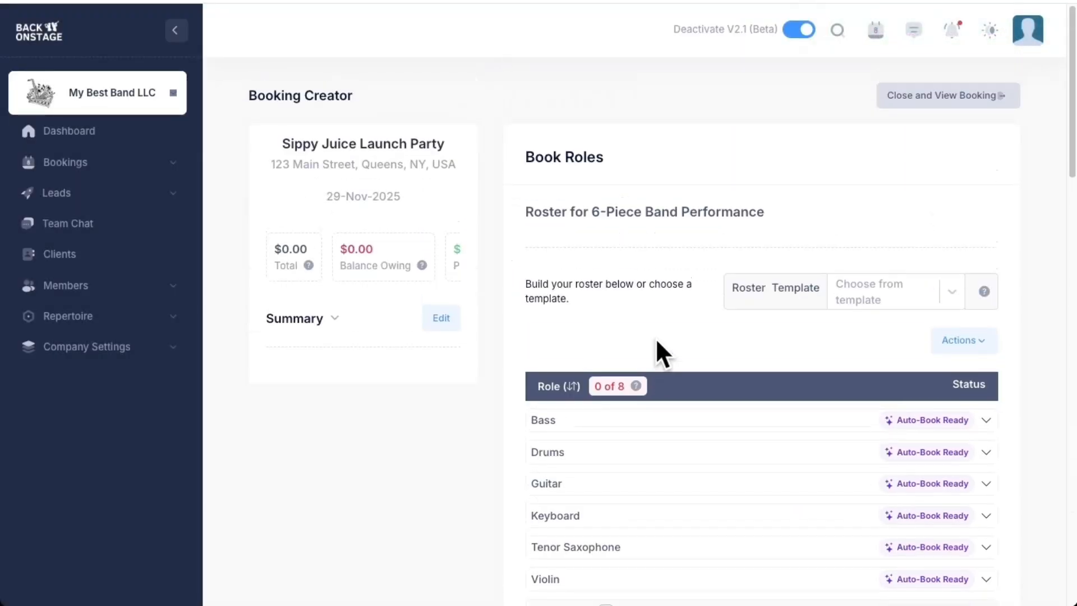
left_click(868, 278)
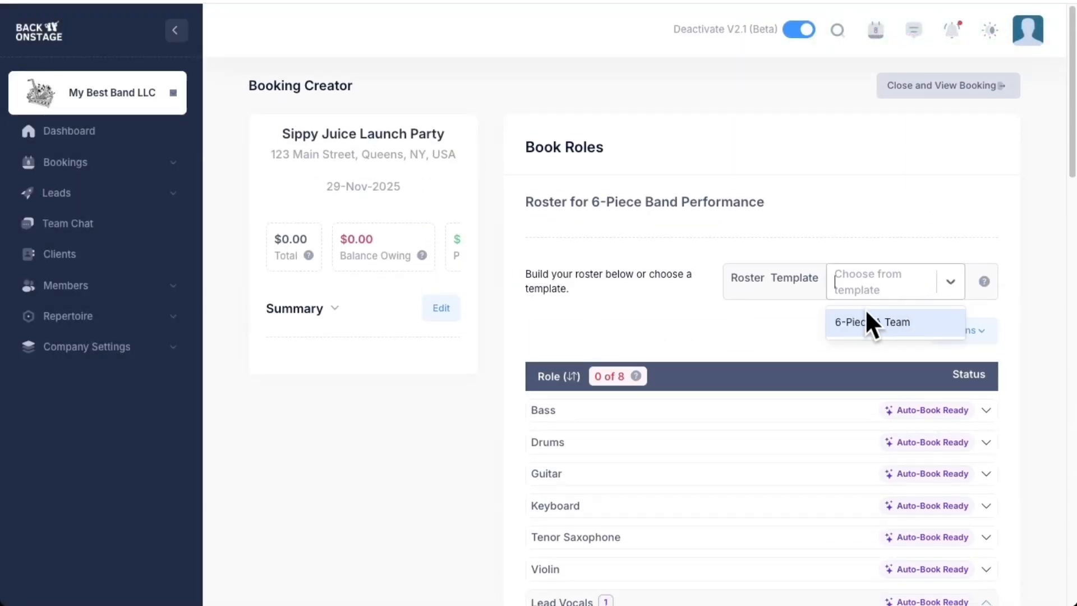
left_click(871, 322)
- Book the ready roles, reviewing the new gig offers and budget check before launching the offers
scroll(823, 325, "down", 5)
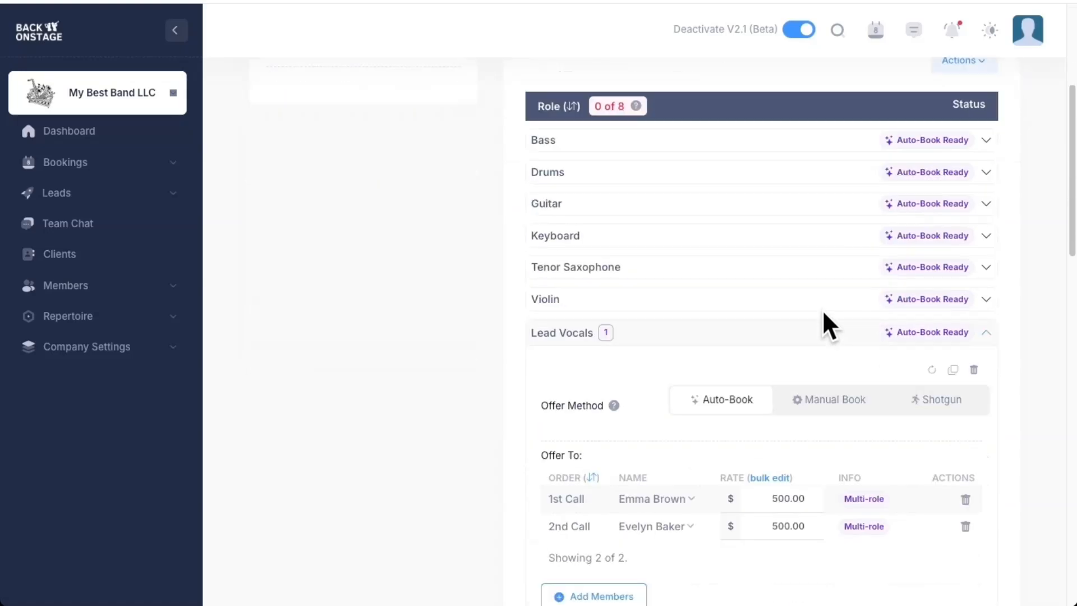
scroll(823, 313, "down", 10)
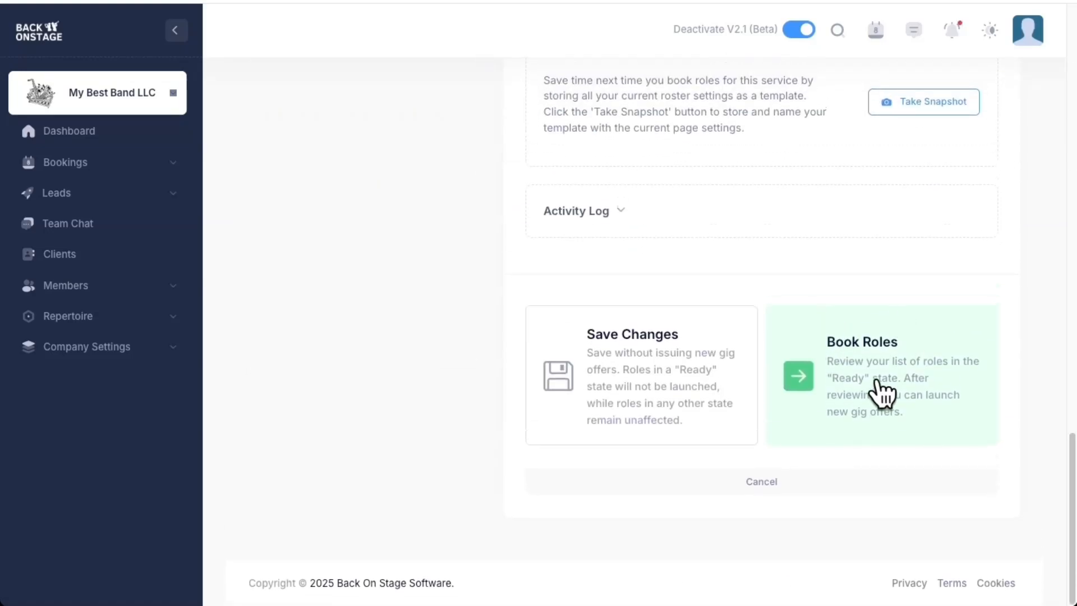
left_click(874, 371)
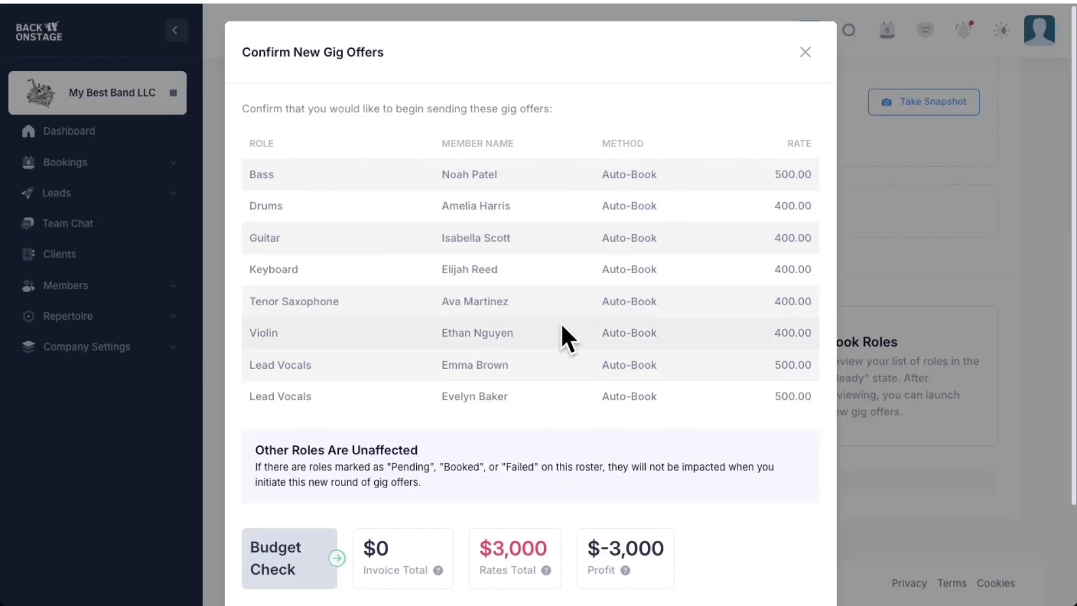
scroll(539, 415, "down", 2)
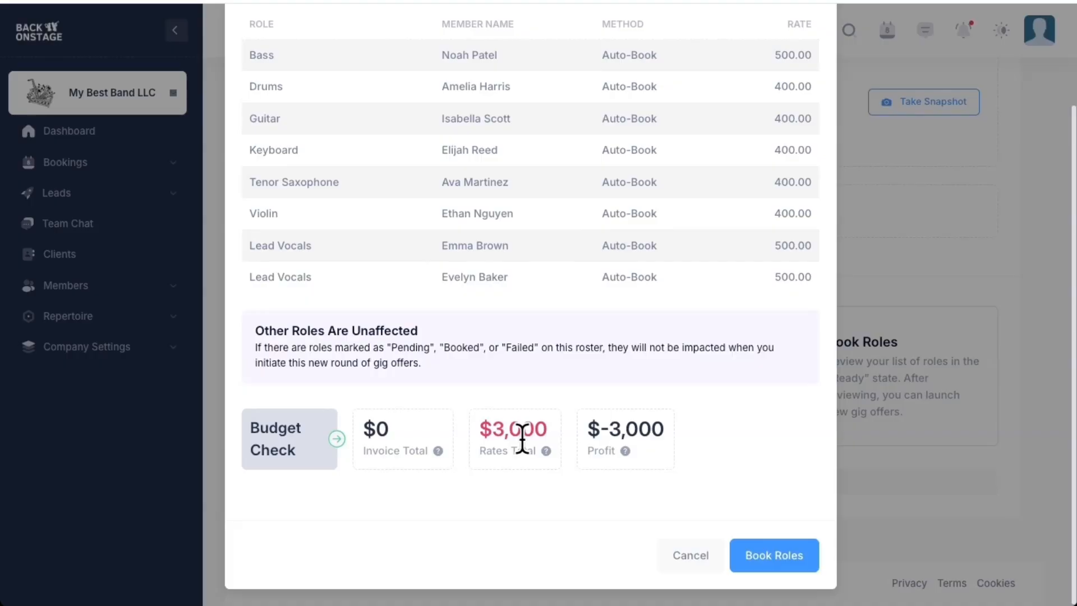
left_click(786, 550)
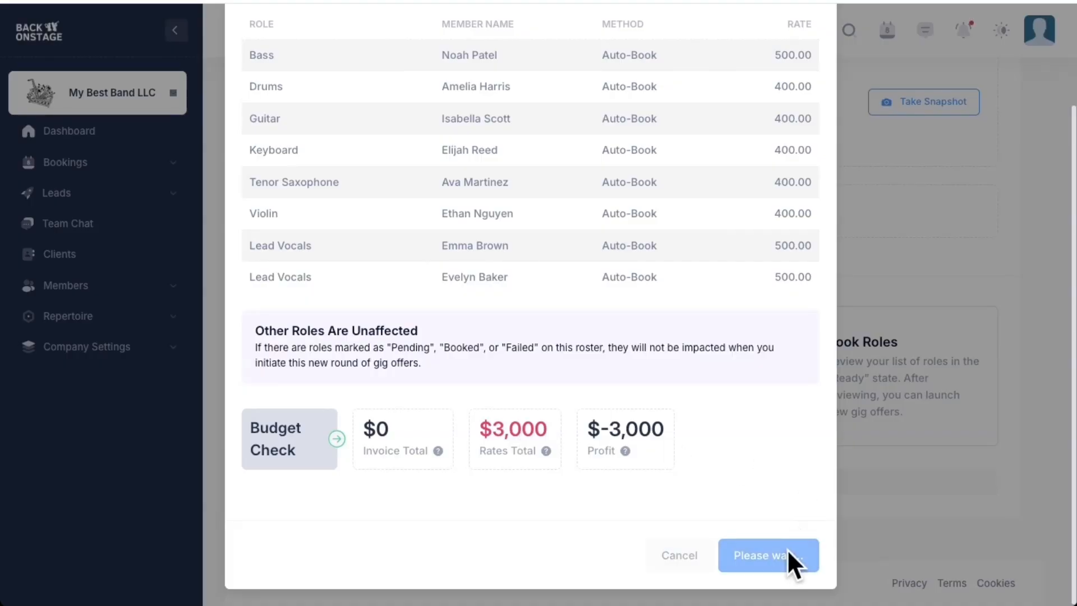
- Switch to the bassist's YOPmail inbox, read the new gig offer e-mail for the Bass role, and follow its response link
scroll(857, 411, "down", 4)
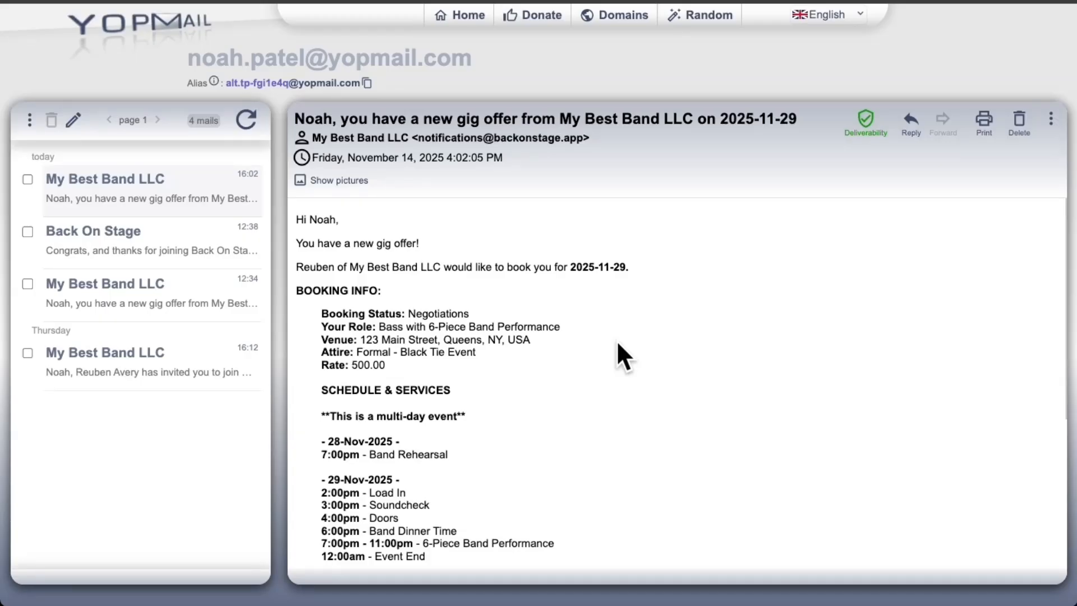
scroll(619, 346, "down", 3)
scroll(618, 344, "down", 3)
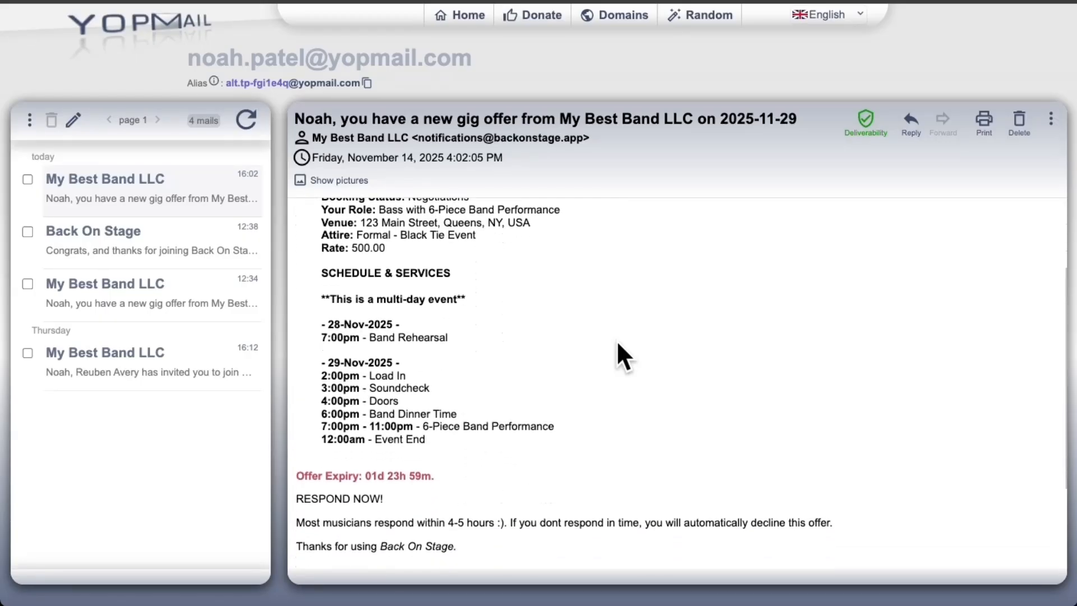
scroll(618, 344, "down", 1)
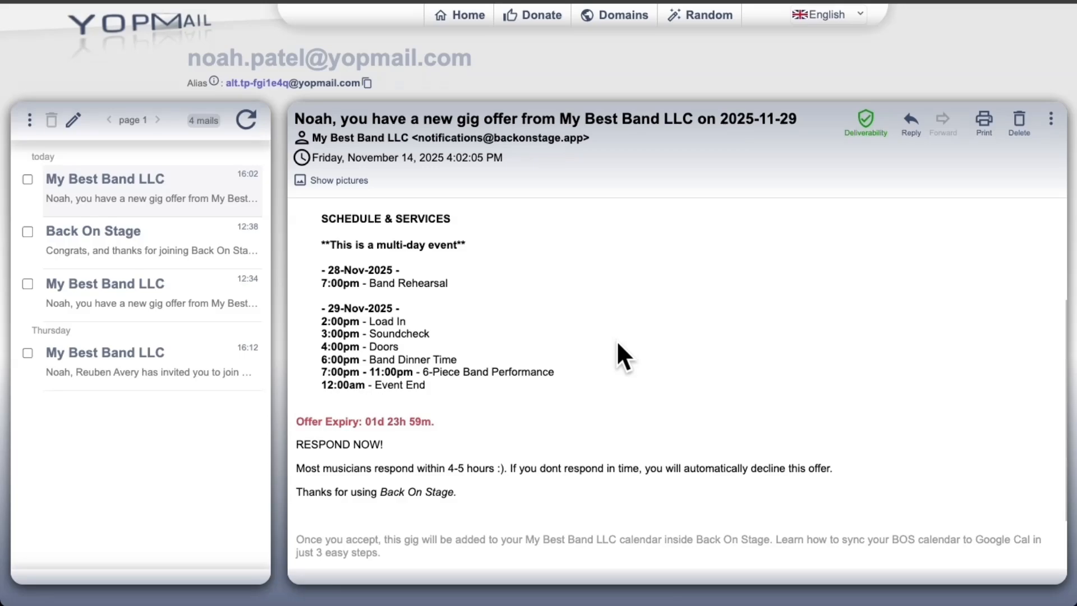
scroll(617, 340, "down", 1)
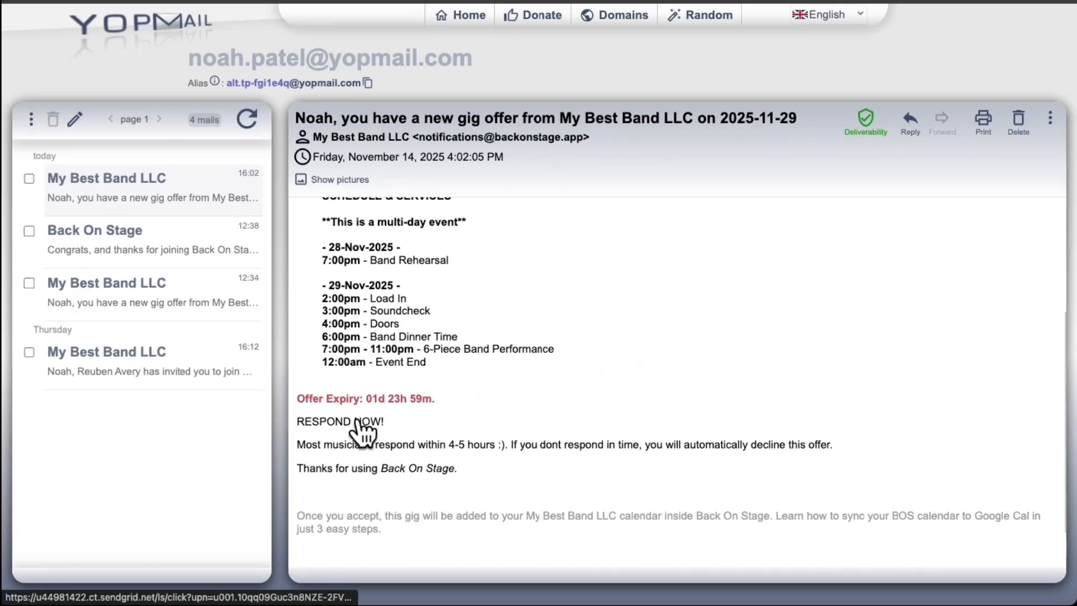
left_click(359, 420)
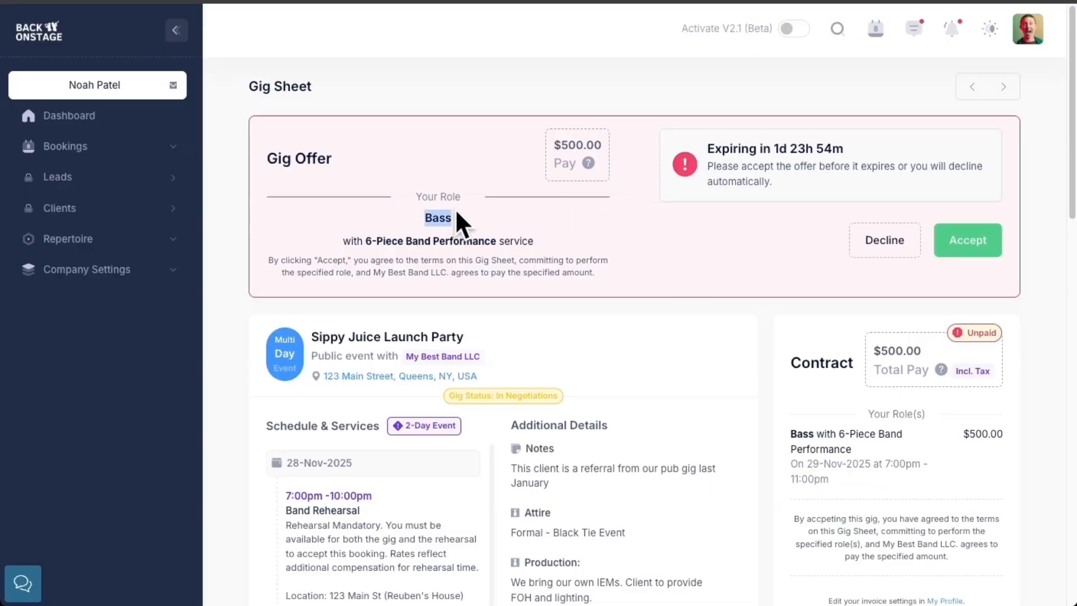
- Review the Bass offer's service, pay and schedule on the gig sheet, and decline it with the reason "Out of the country travelling"
left_click_drag(363, 241, 540, 242)
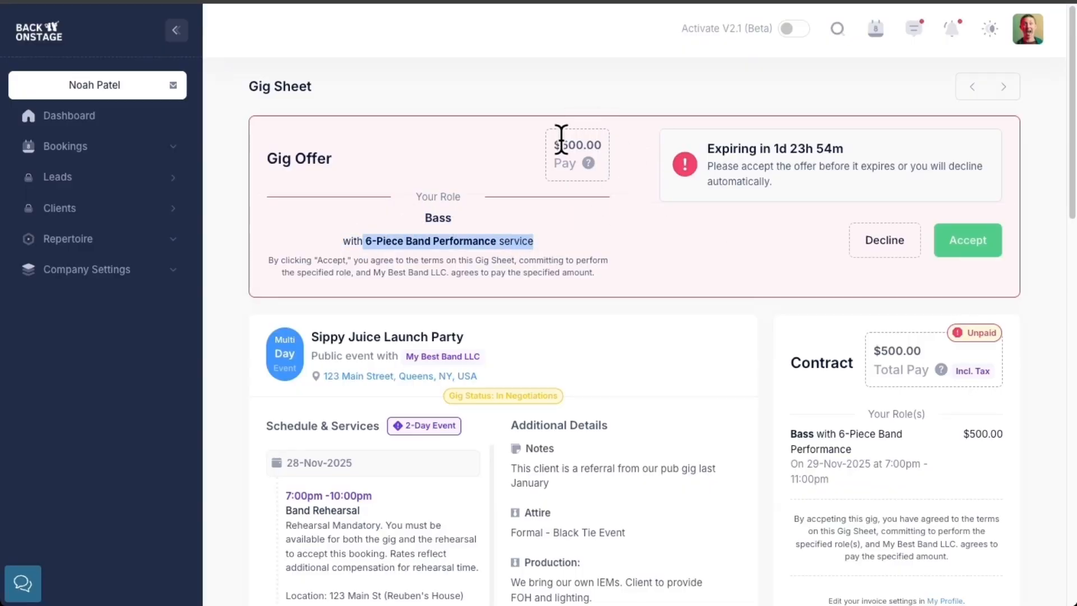
scroll(572, 157, "down", 3)
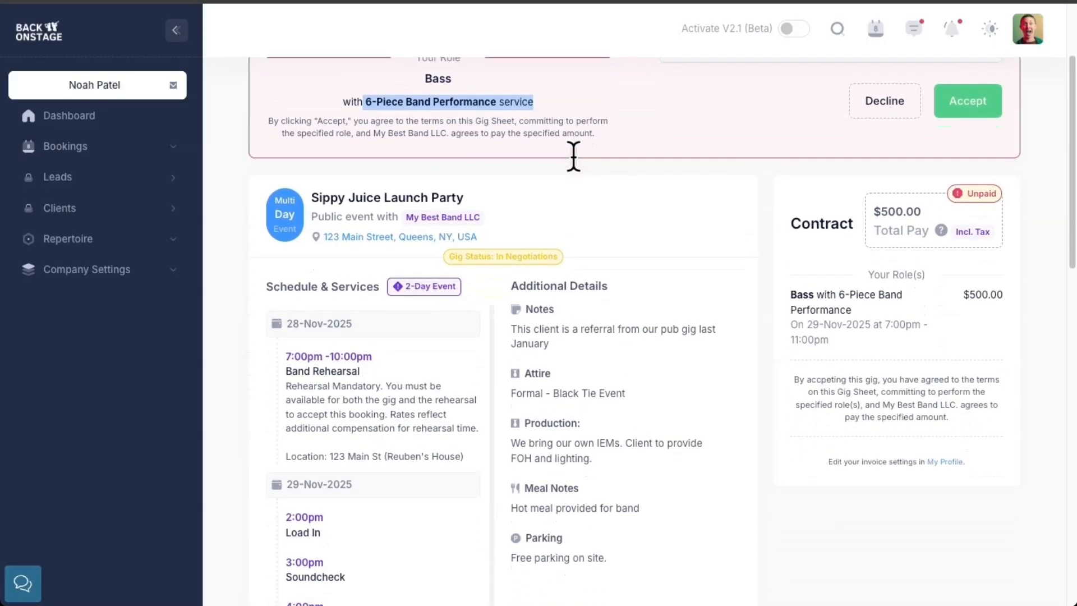
scroll(573, 156, "down", 5)
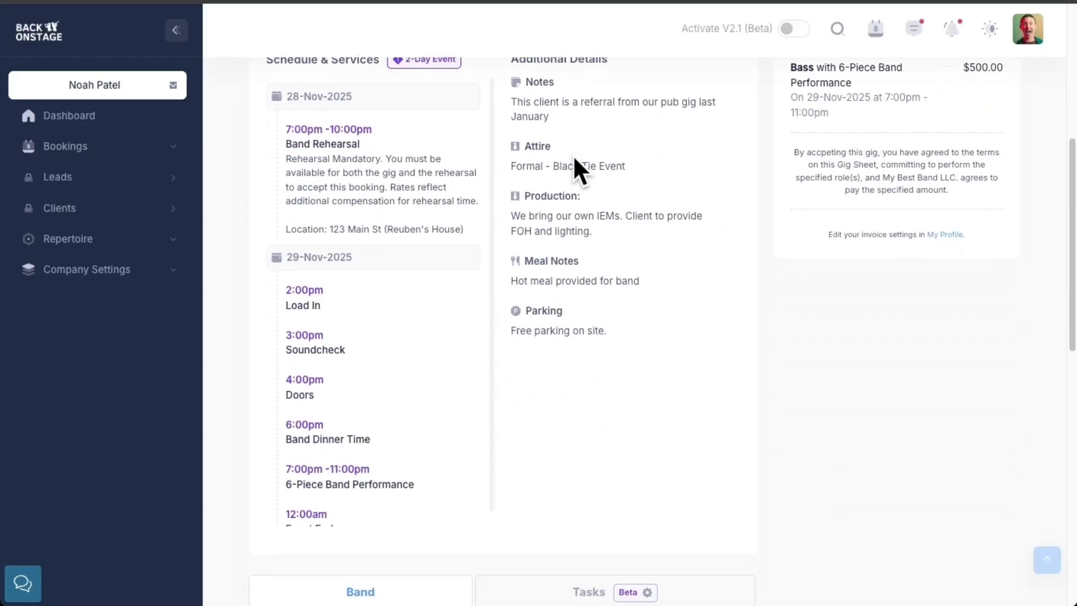
scroll(573, 156, "down", 1)
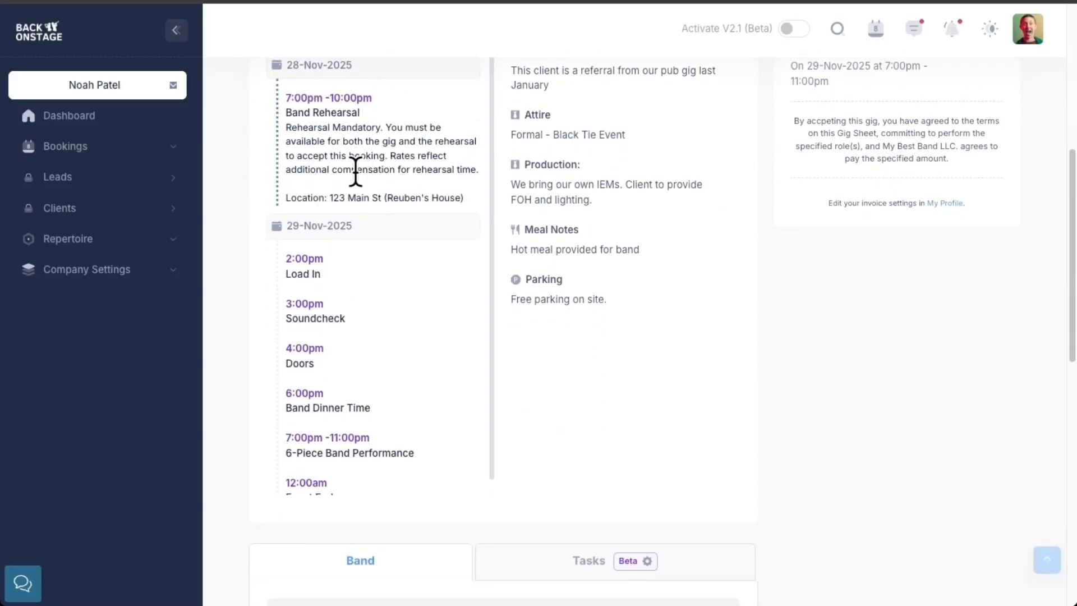
scroll(637, 350, "up", 9)
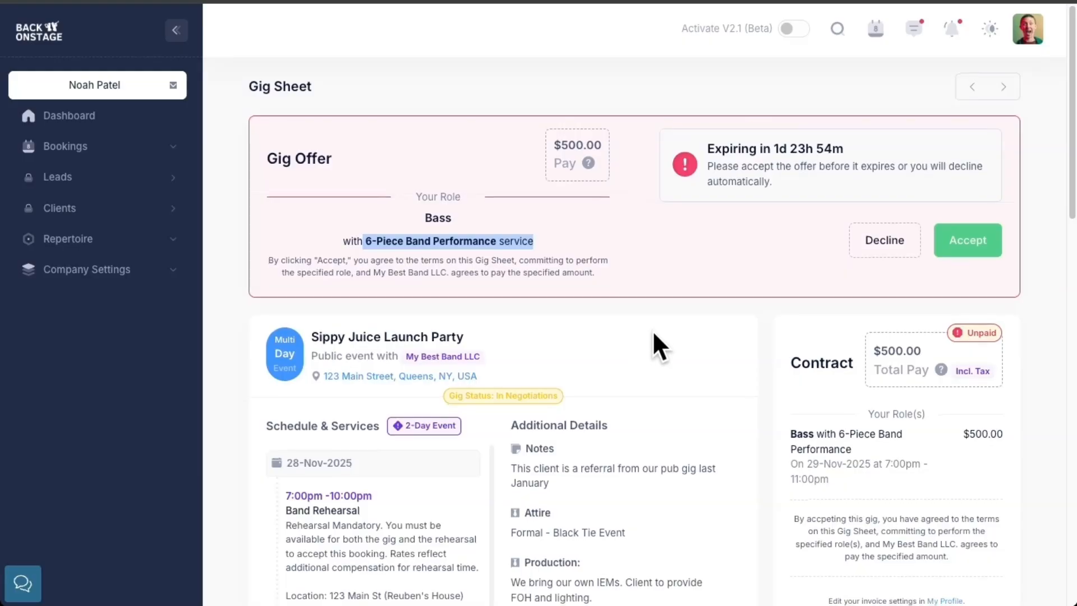
left_click(881, 236)
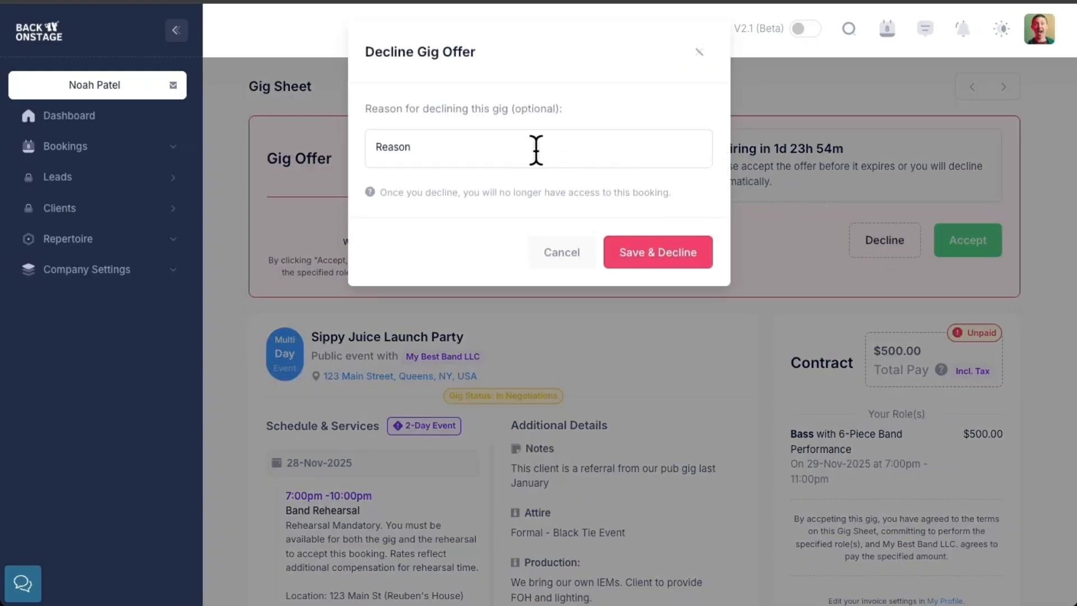
left_click(536, 150)
type("Out of the country travelling")
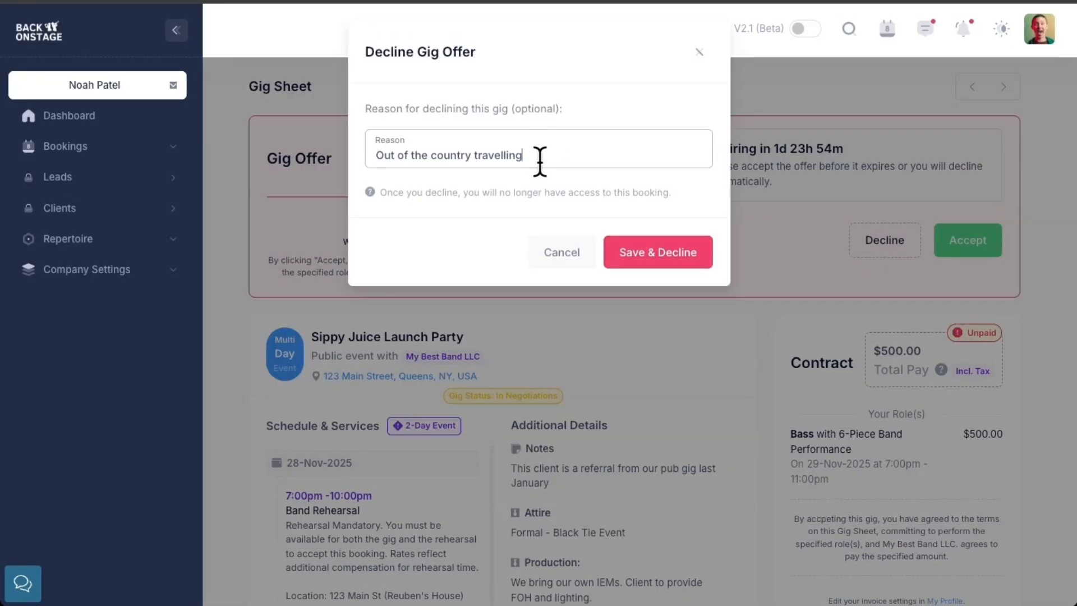
left_click(662, 253)
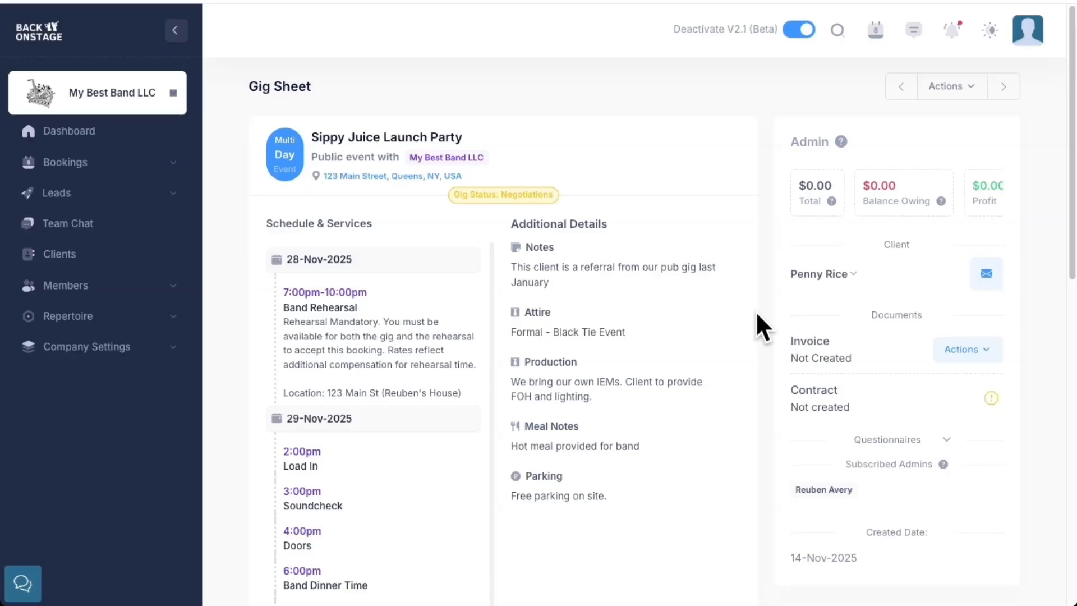
- Review the gig sheet's schedule and the booking status of each role in the 6-Piece Band Performance
scroll(366, 289, "down", 1)
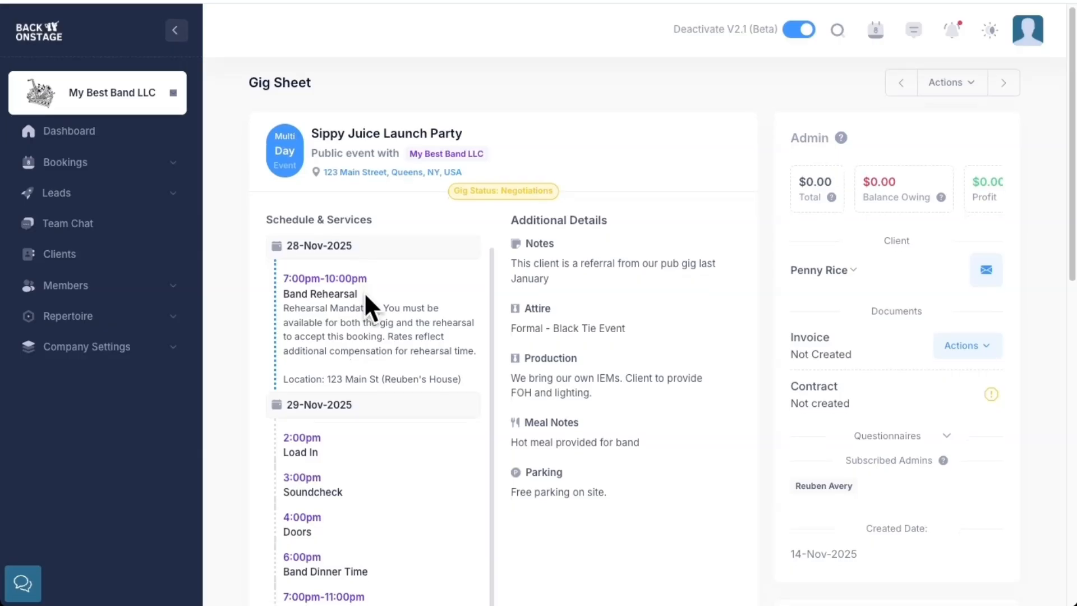
scroll(364, 292, "down", 8)
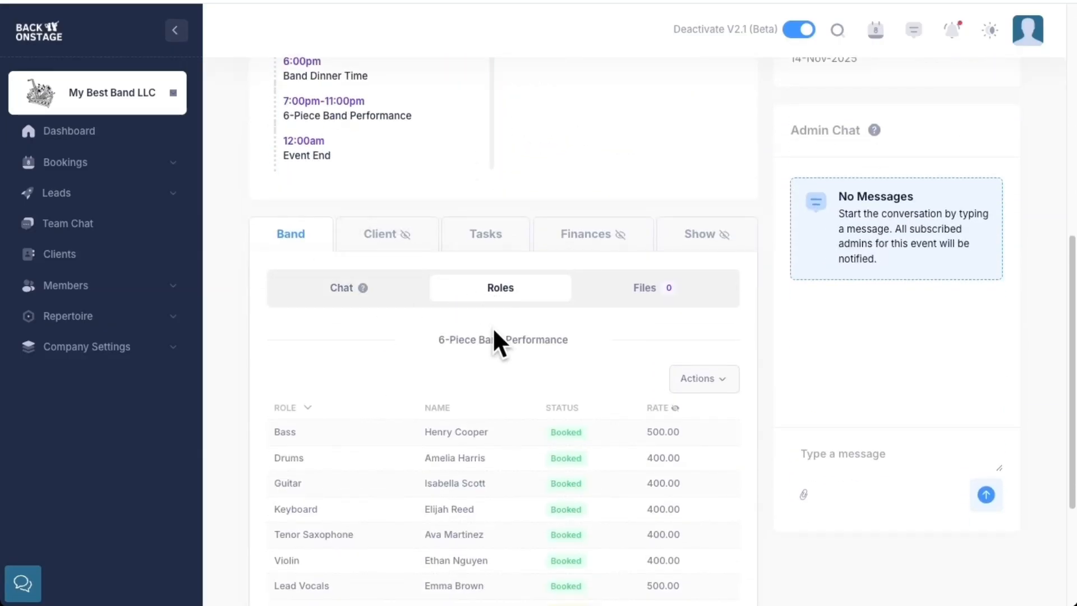
scroll(494, 331, "down", 3)
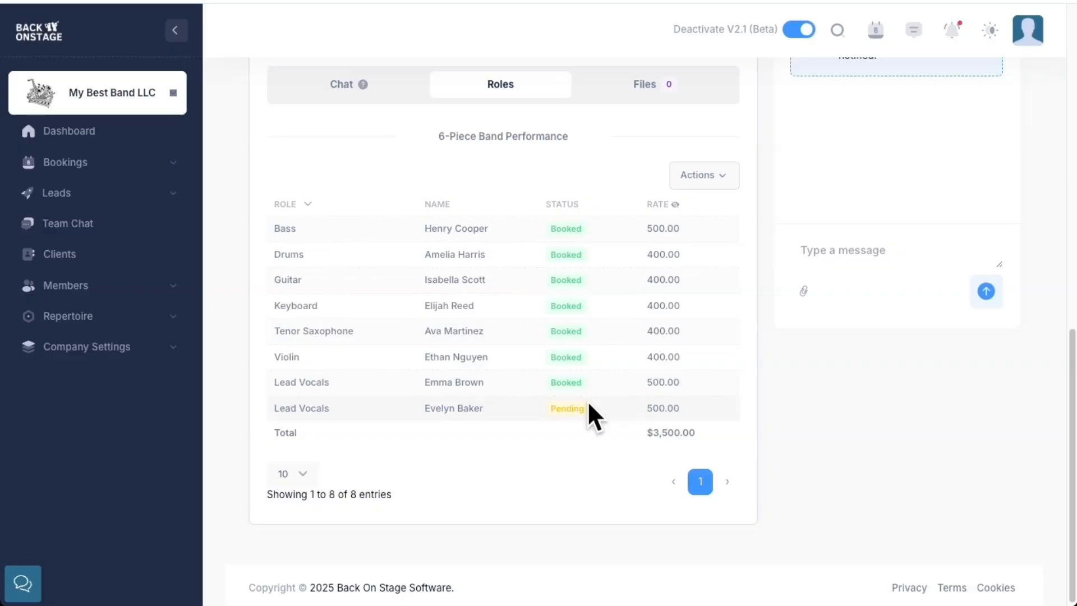
- Open the 6-Piece Band Performance roles and rates for editing and review the offer responses in the Bass role's call order
scroll(587, 400, "up", 1)
left_click(711, 228)
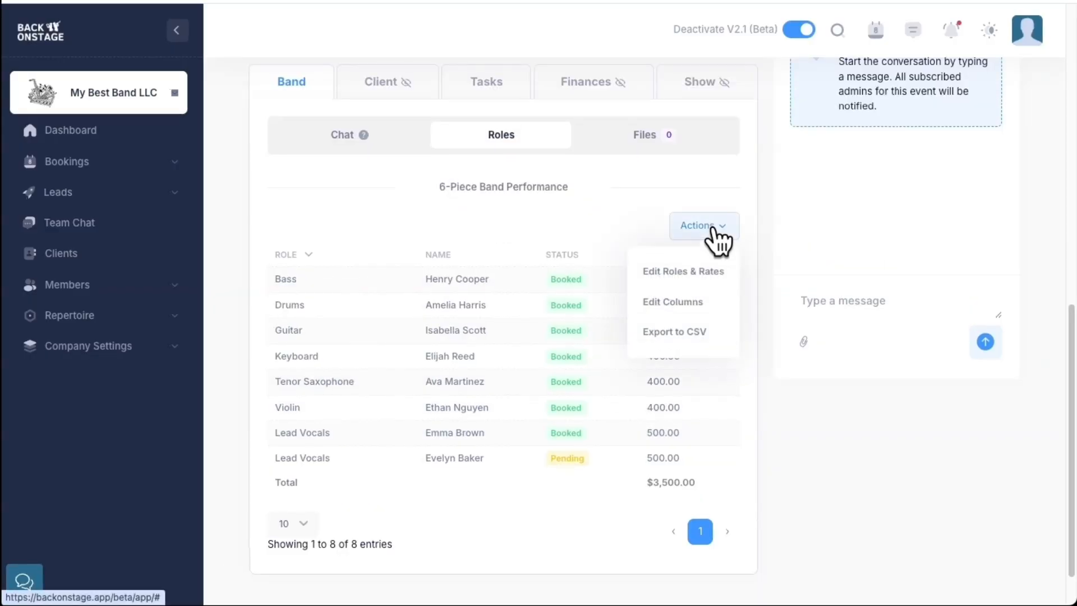
left_click(696, 272)
scroll(698, 281, "down", 2)
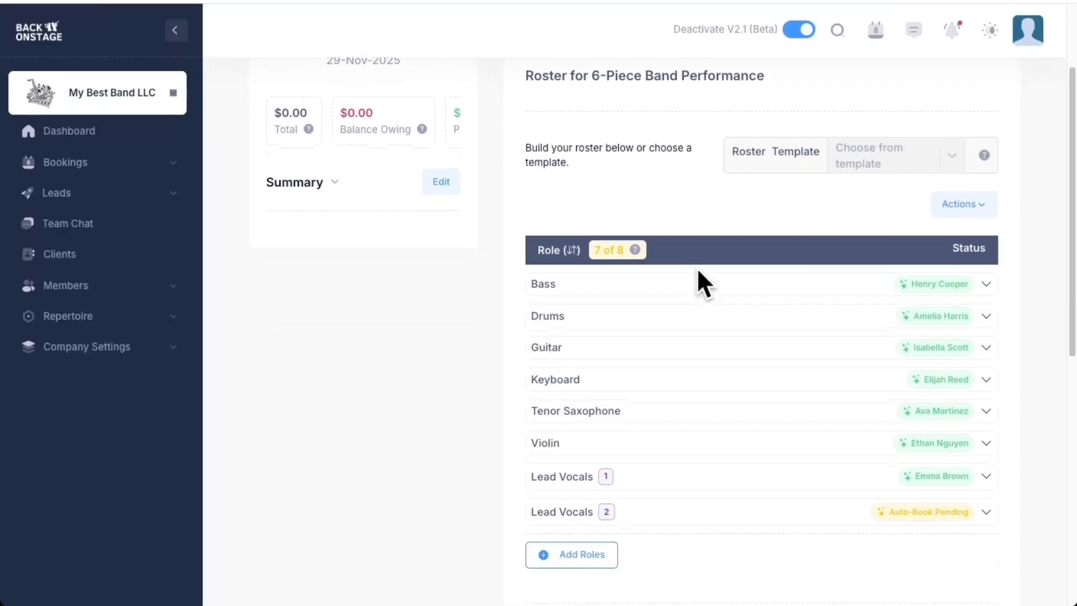
left_click(695, 277)
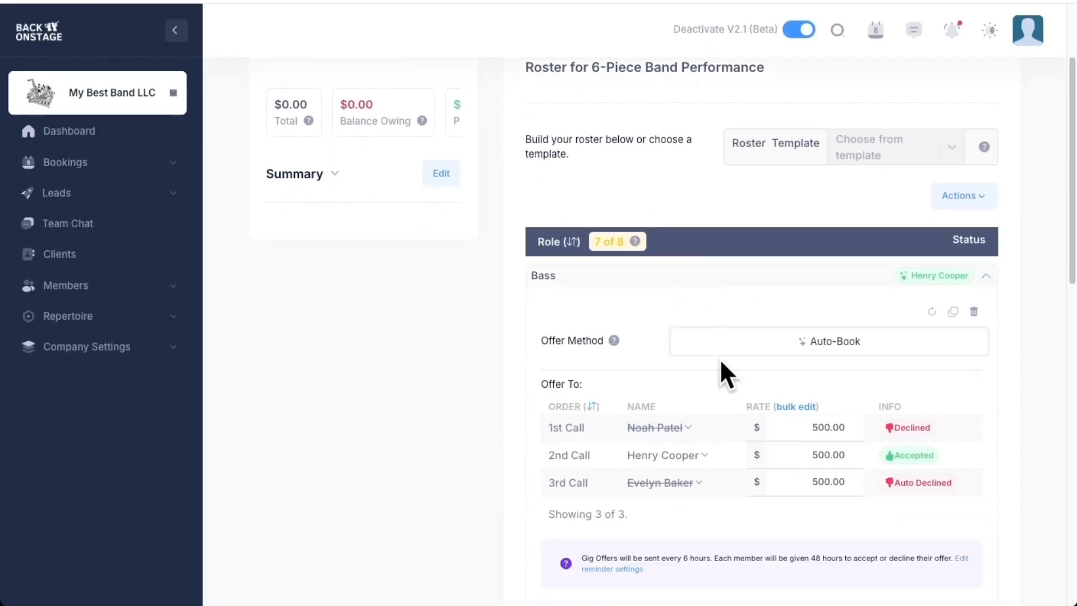
mouse_move(898, 425)
left_click(742, 278)
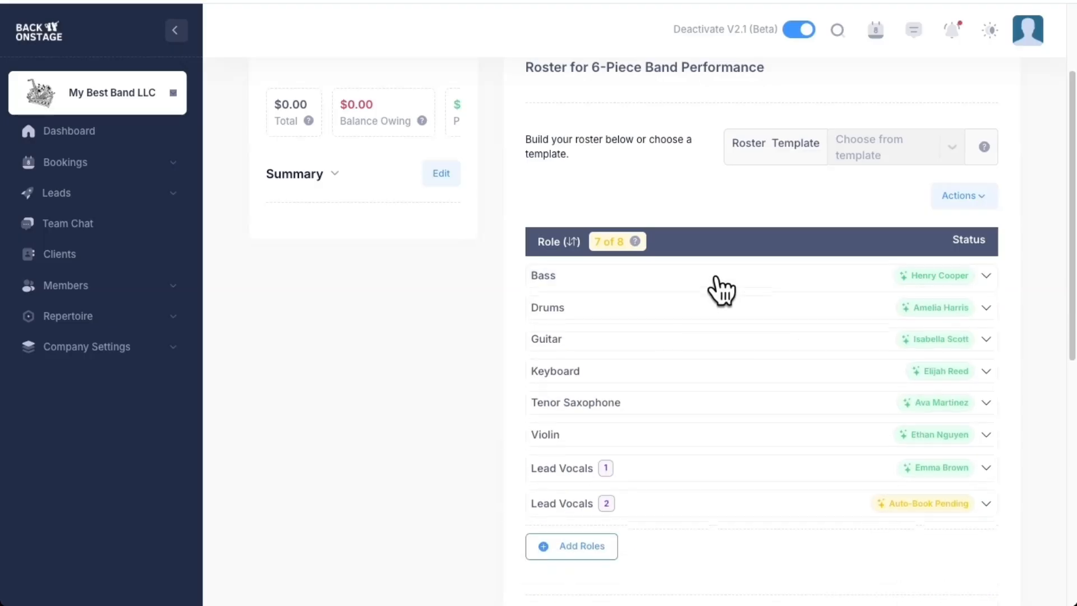
- Check the pending offer in the second Lead Vocals role and try to book its 2nd Call member on their behalf
left_click(662, 507)
scroll(656, 499, "down", 3)
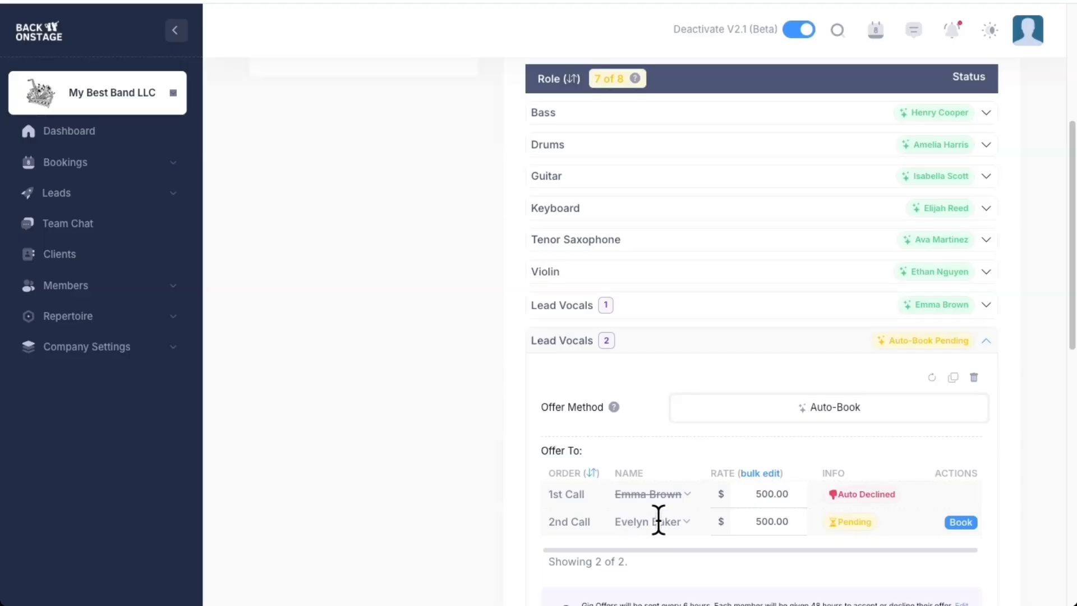
mouse_move(848, 530)
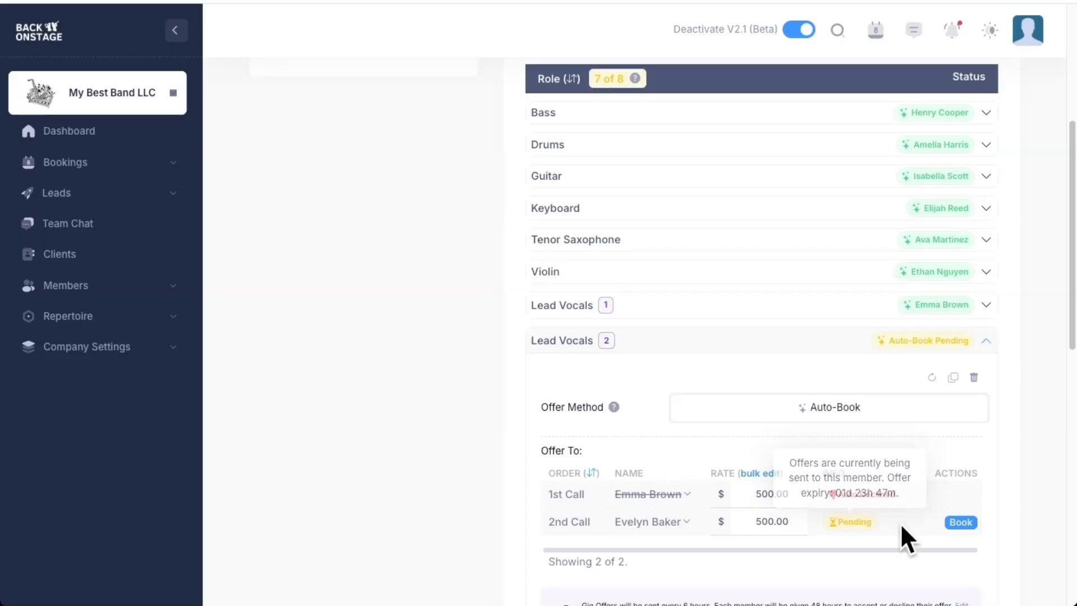
left_click(959, 522)
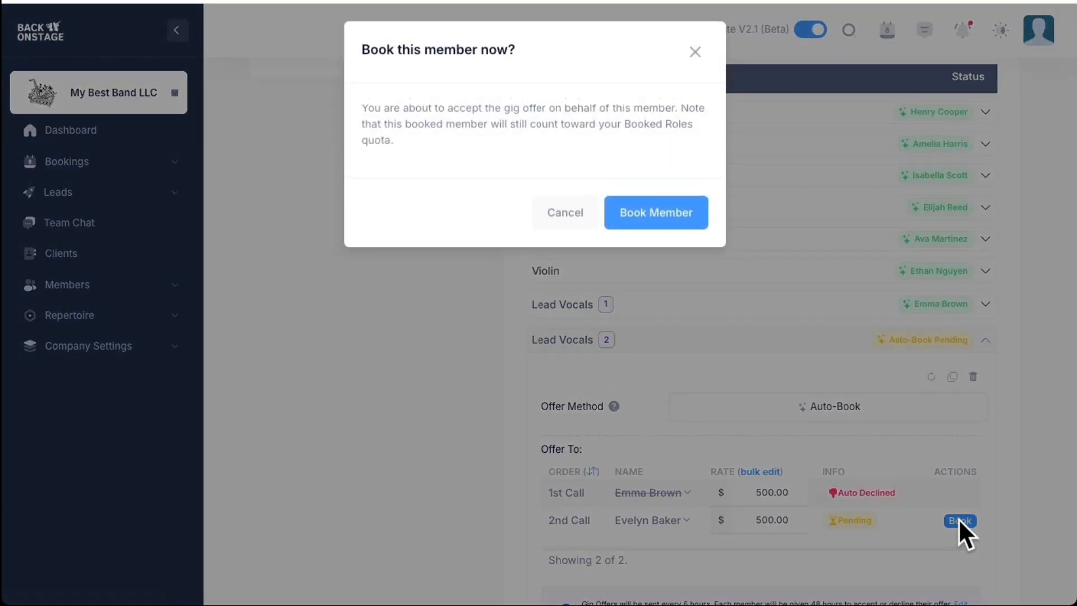
left_click(645, 225)
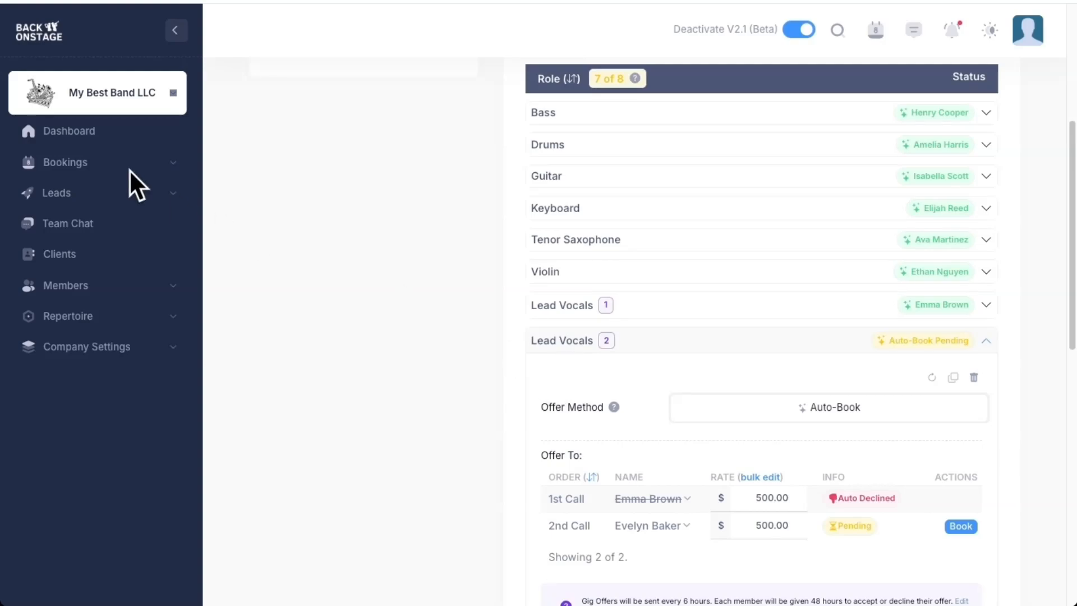
- Create and save a booking titled "Another event" dated 2025-11-29 for the same client, with the 6-Piece Band Performance service
left_click(103, 163)
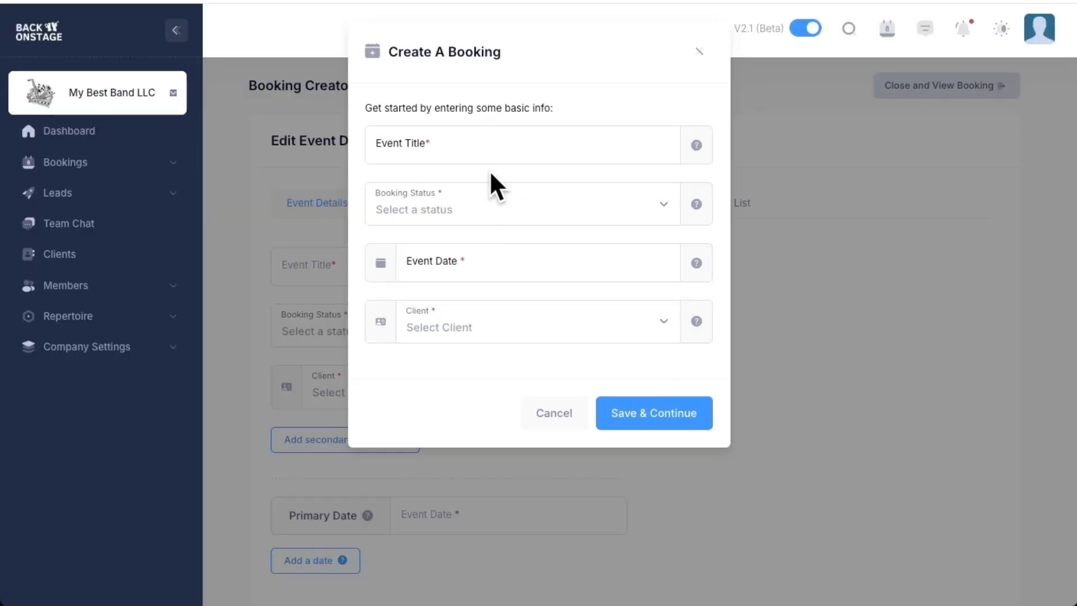
left_click(633, 412)
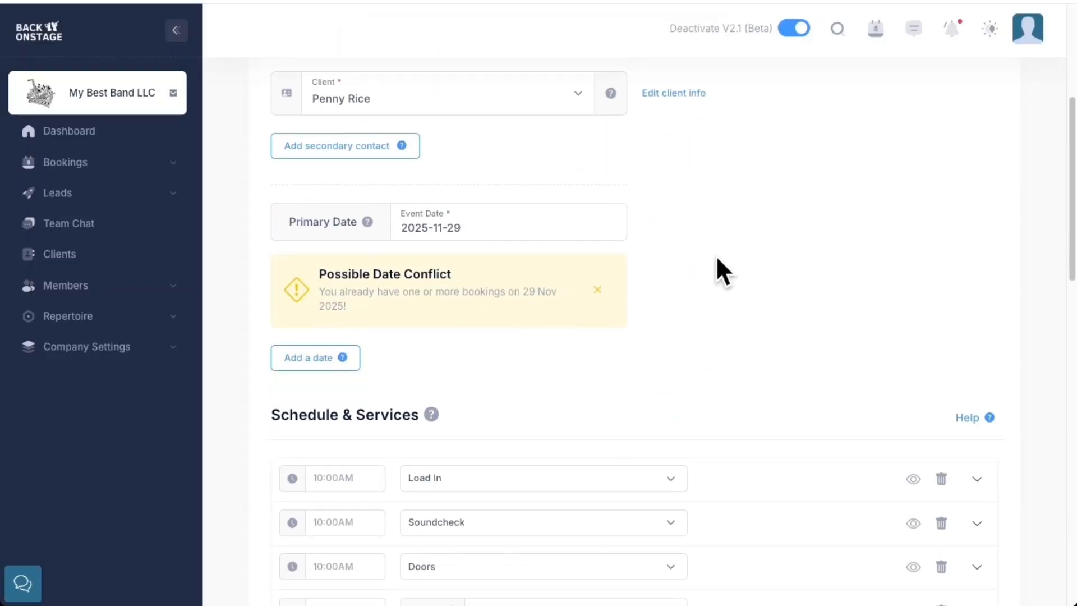
scroll(716, 258, "down", 5)
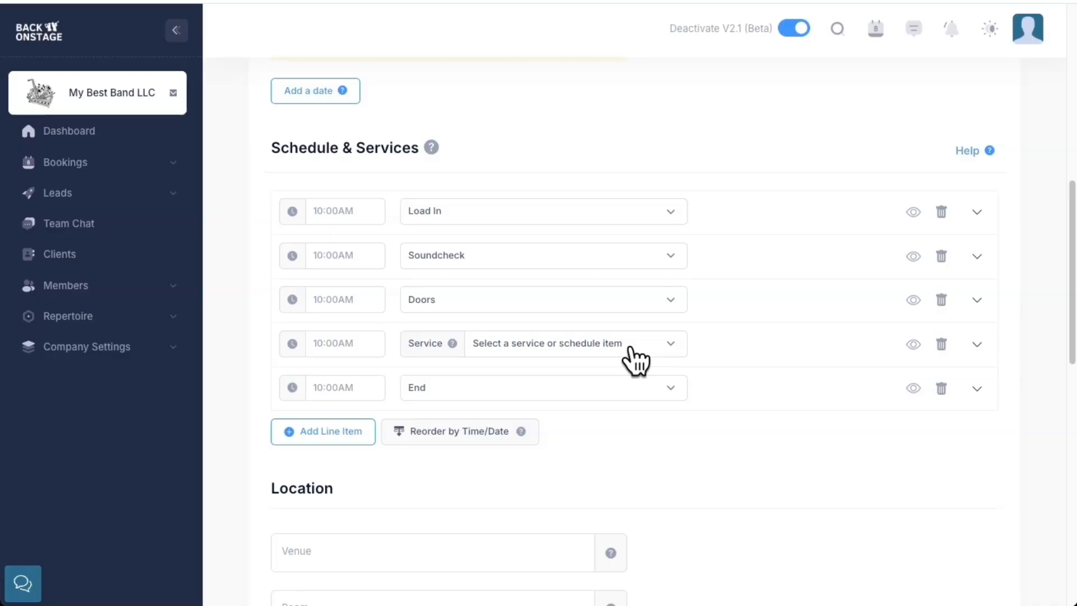
left_click(630, 348)
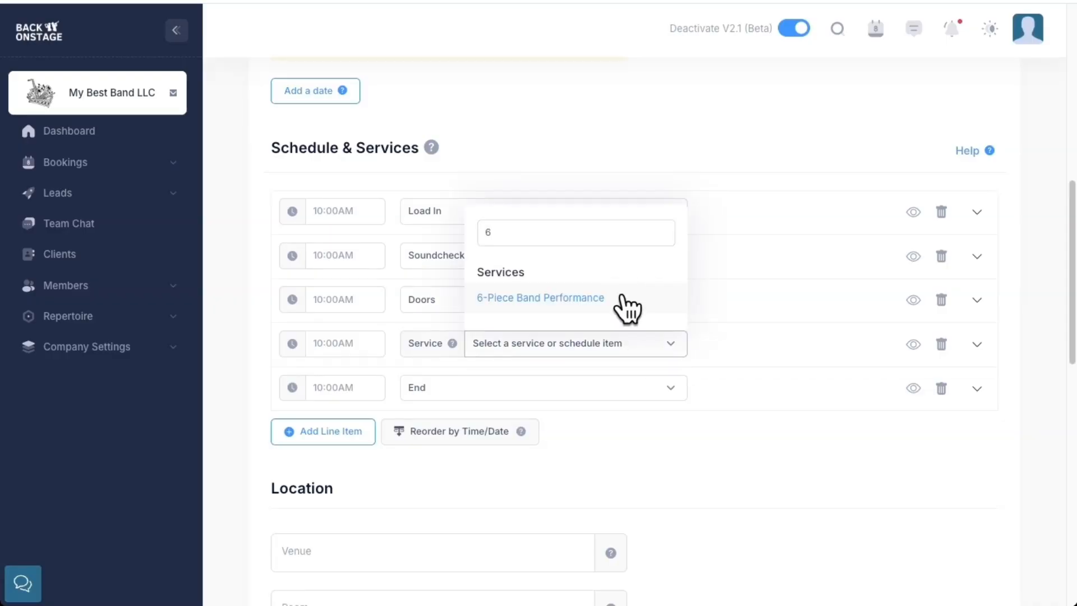
left_click(623, 295)
scroll(867, 496, "down", 12)
left_click(923, 486)
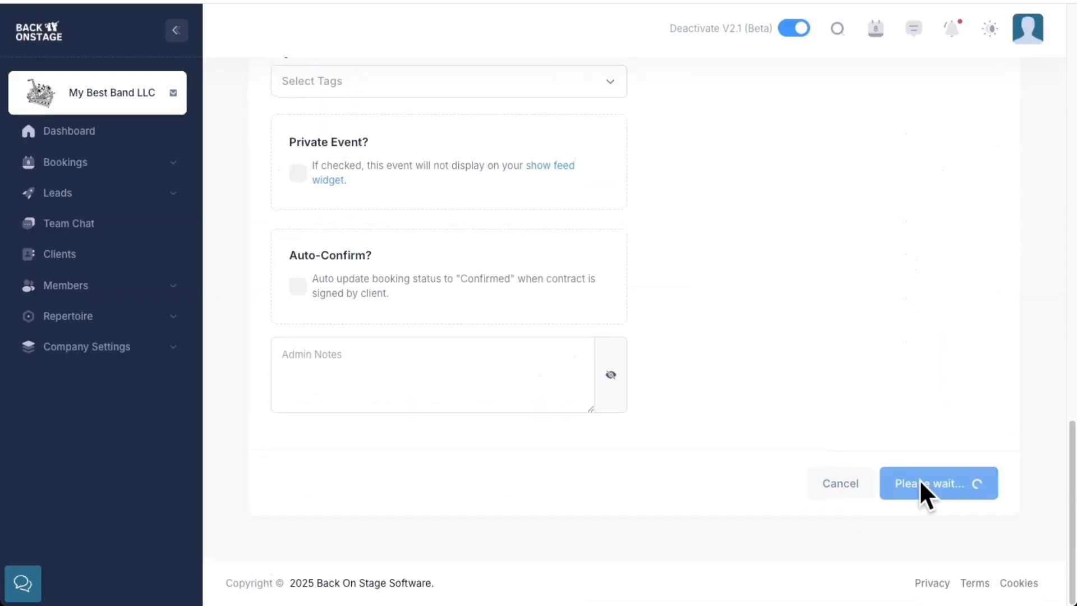
- Edit the new booking's 6-Piece Band Performance roles and apply the "6-Piece A Team" roster template
scroll(791, 226, "down", 5)
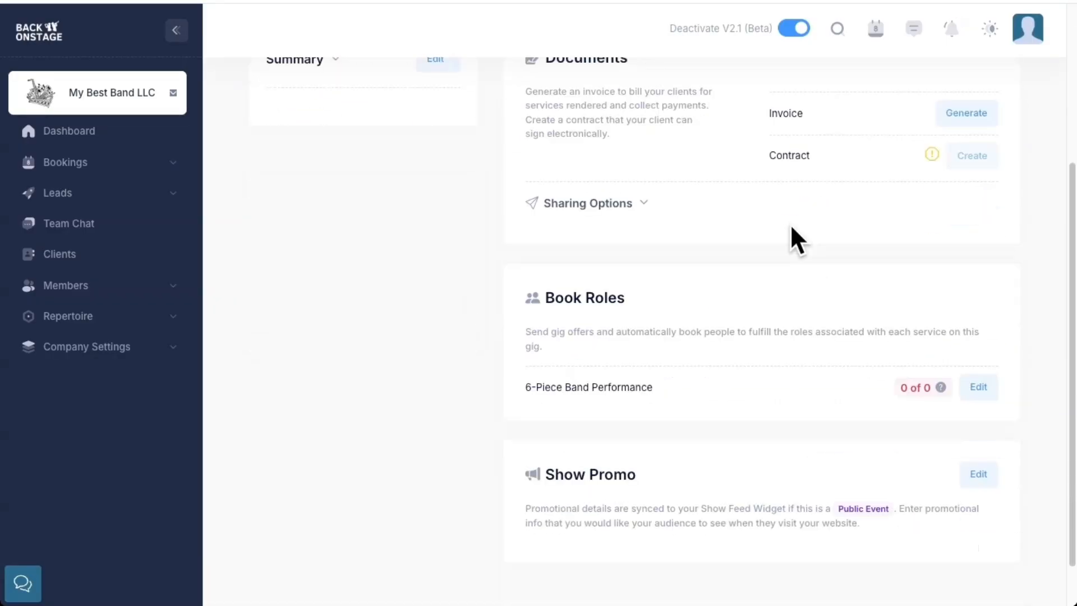
left_click(977, 377)
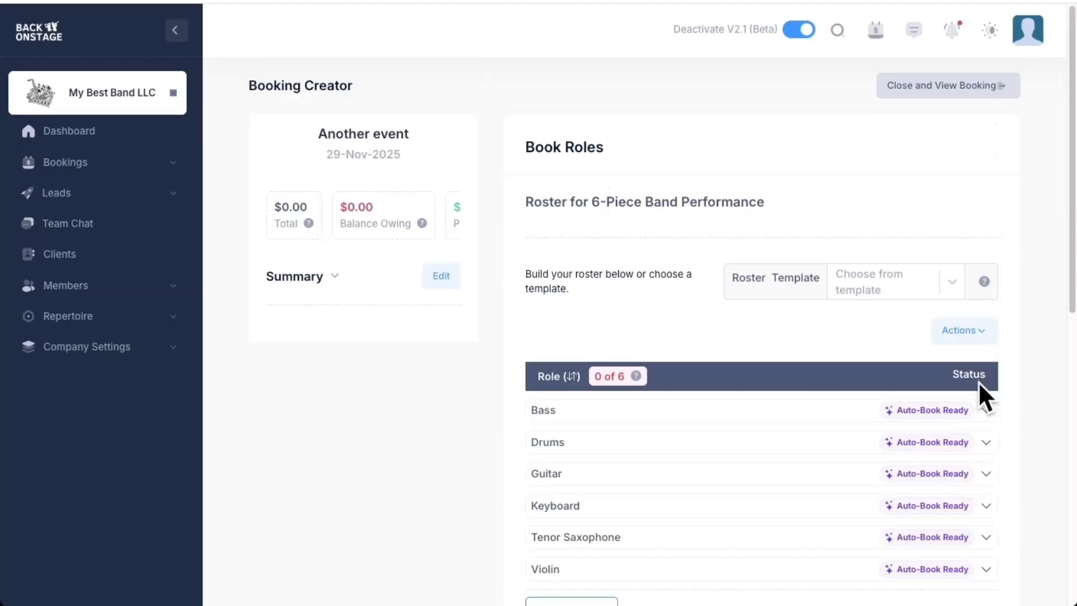
left_click(906, 292)
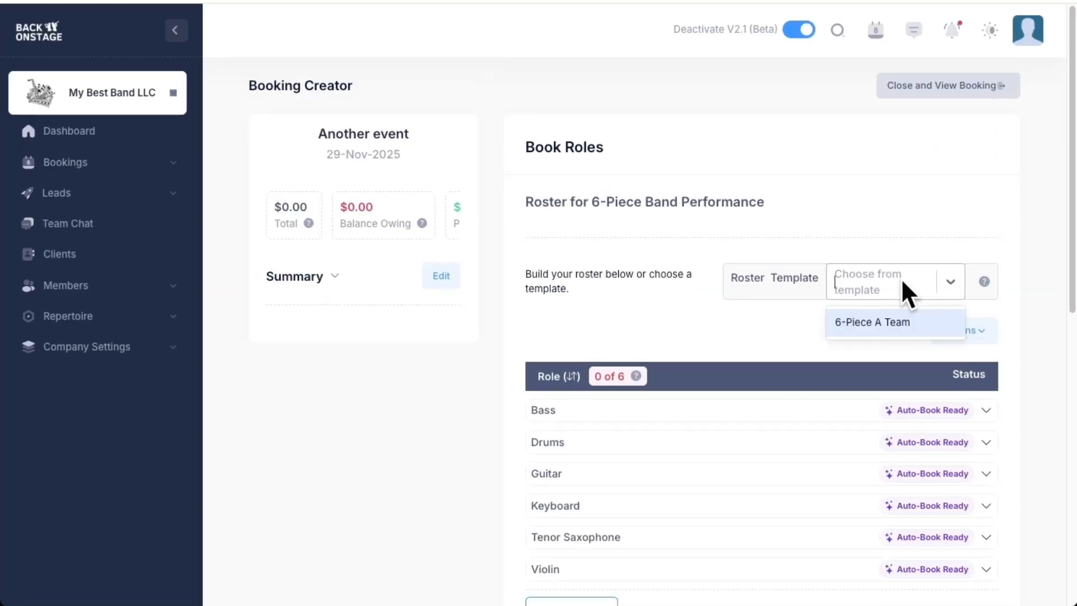
left_click(859, 324)
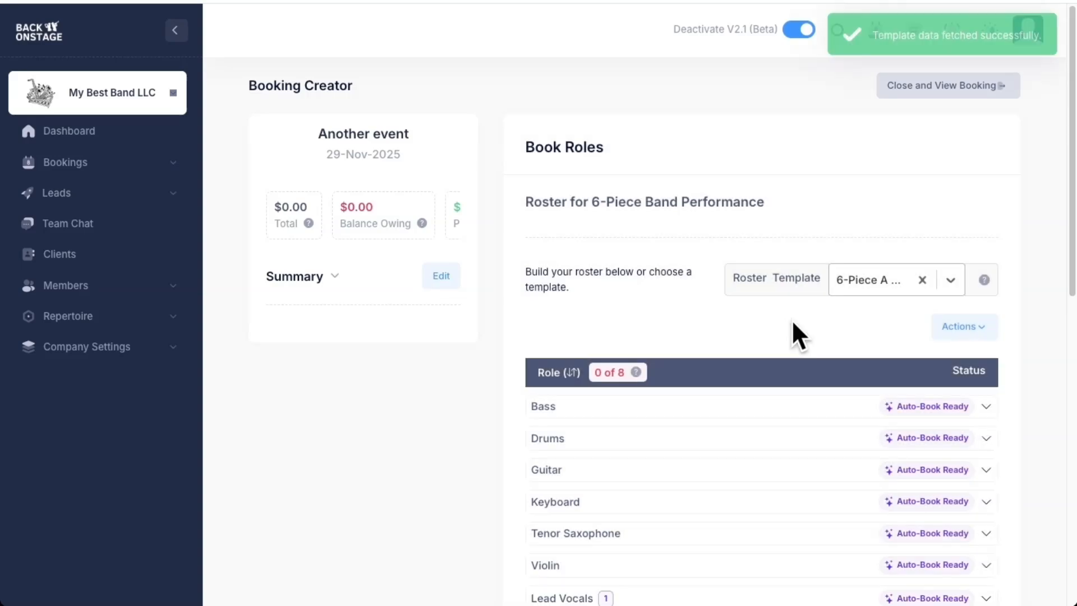
- Expand all roles in the new roster and examine the conflict flags on the Bass, Drums, Guitar and Keyboard members
scroll(792, 319, "down", 3)
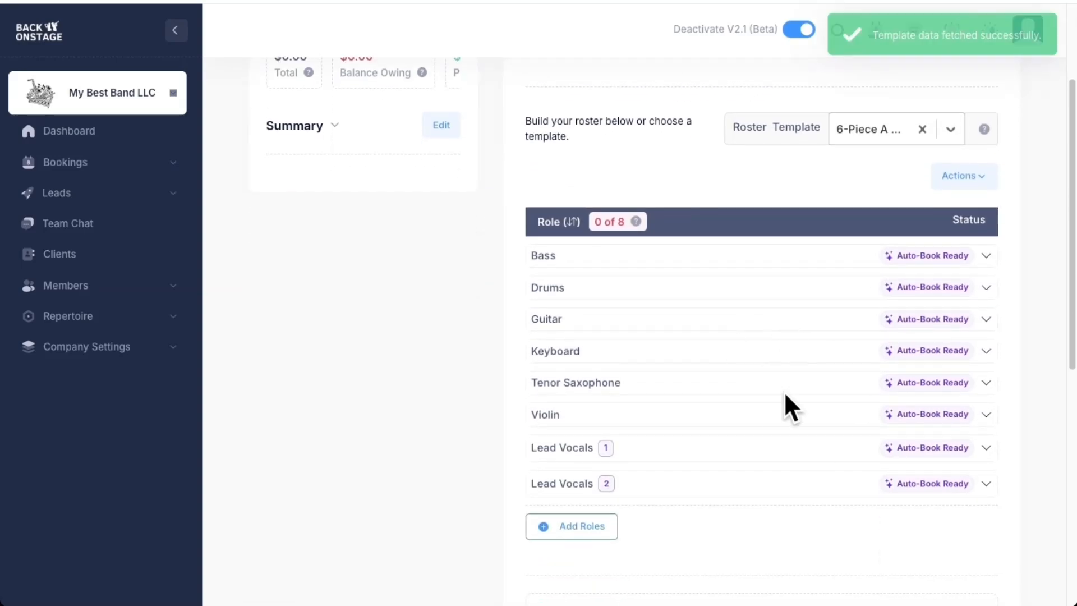
left_click(956, 177)
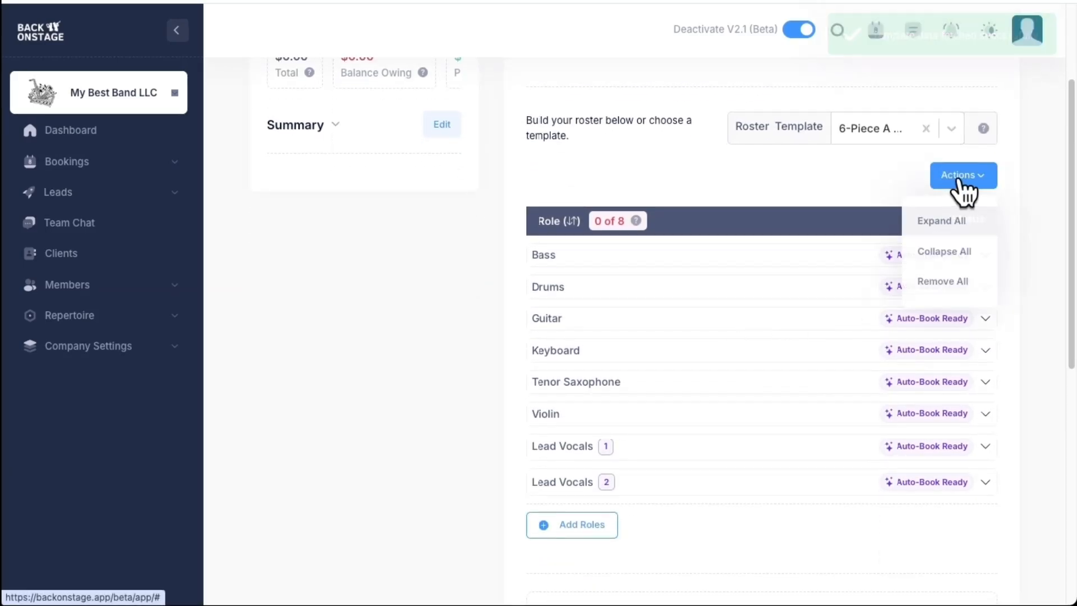
left_click(945, 213)
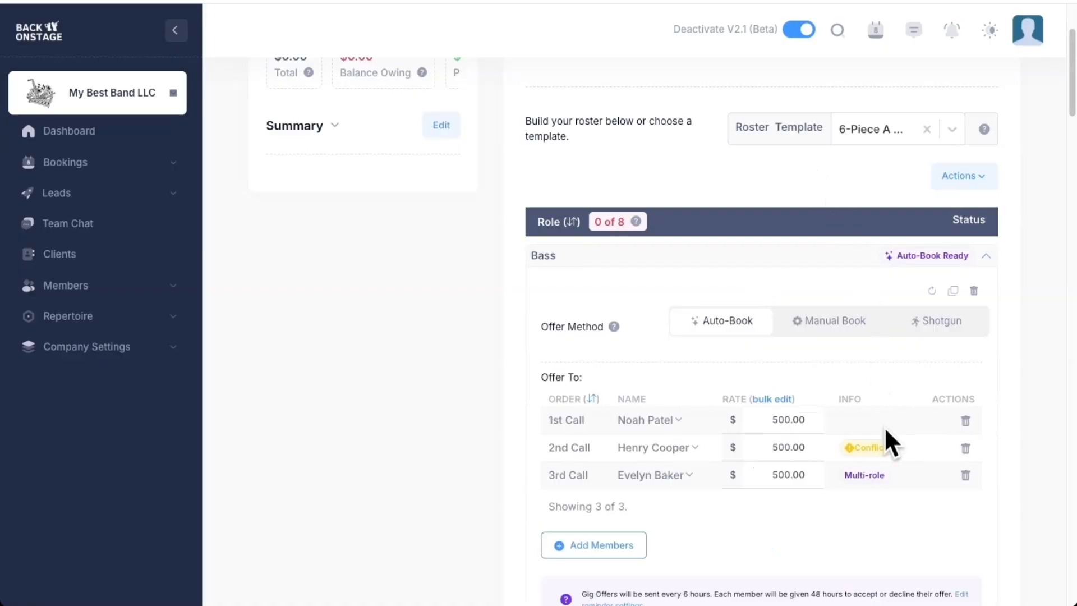
mouse_move(875, 446)
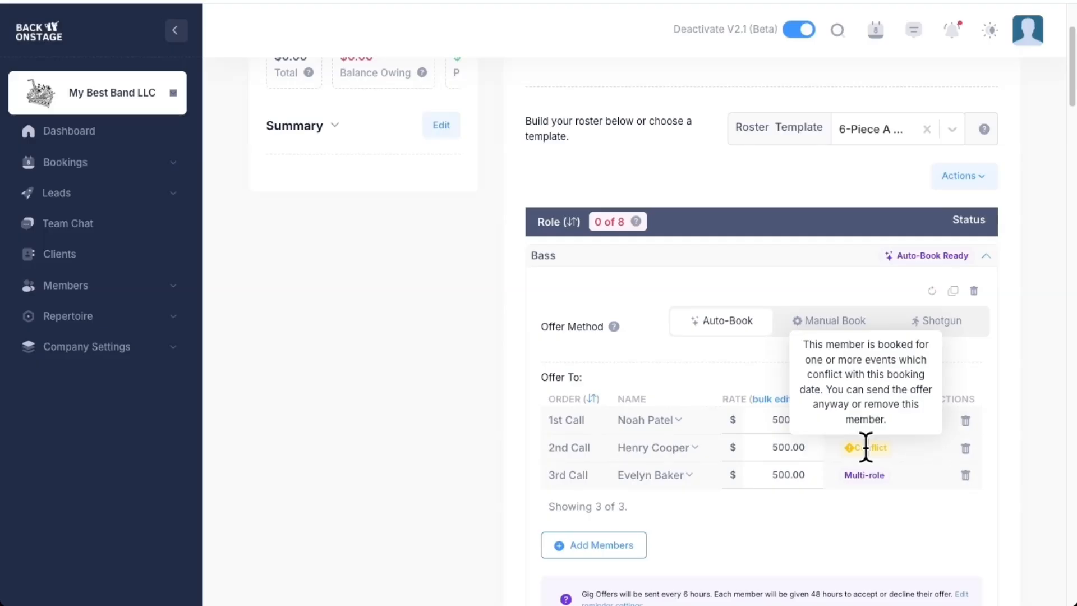
scroll(1008, 509, "down", 8)
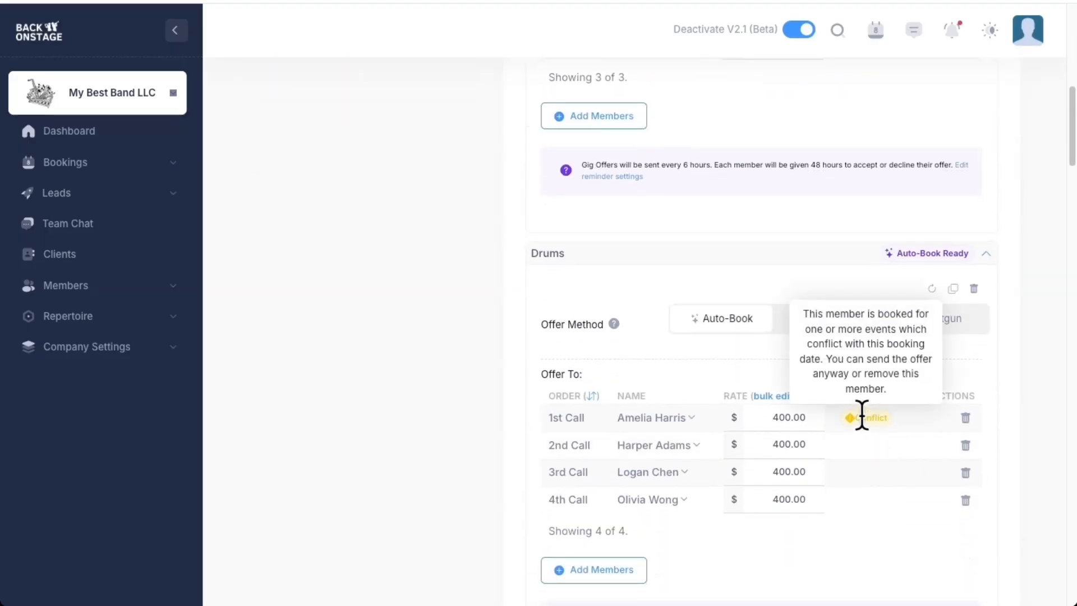
scroll(1017, 428, "down", 2)
scroll(1017, 429, "down", 6)
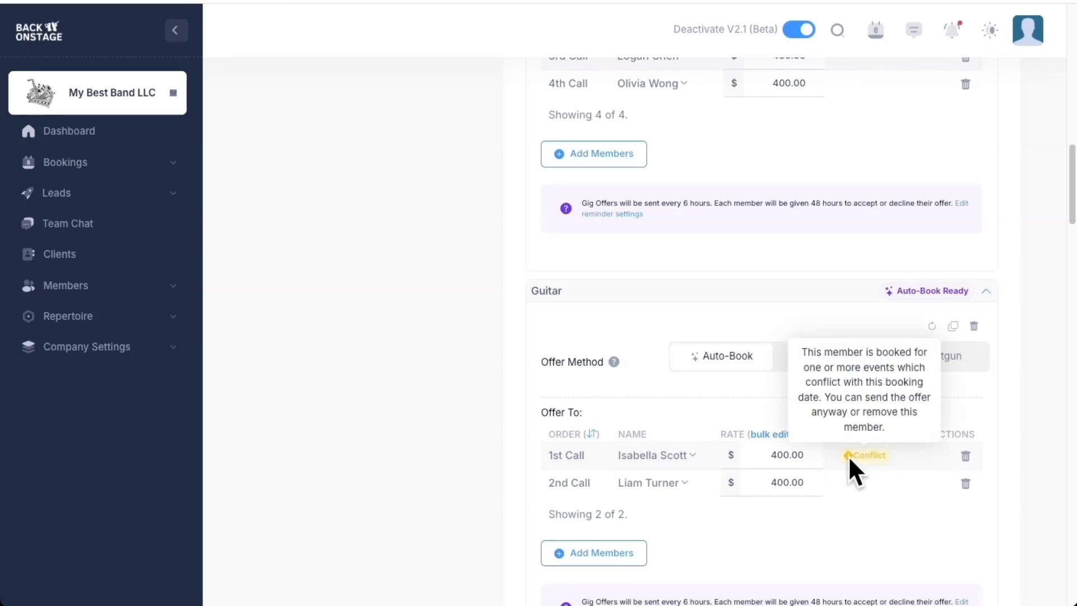
scroll(993, 445, "down", 8)
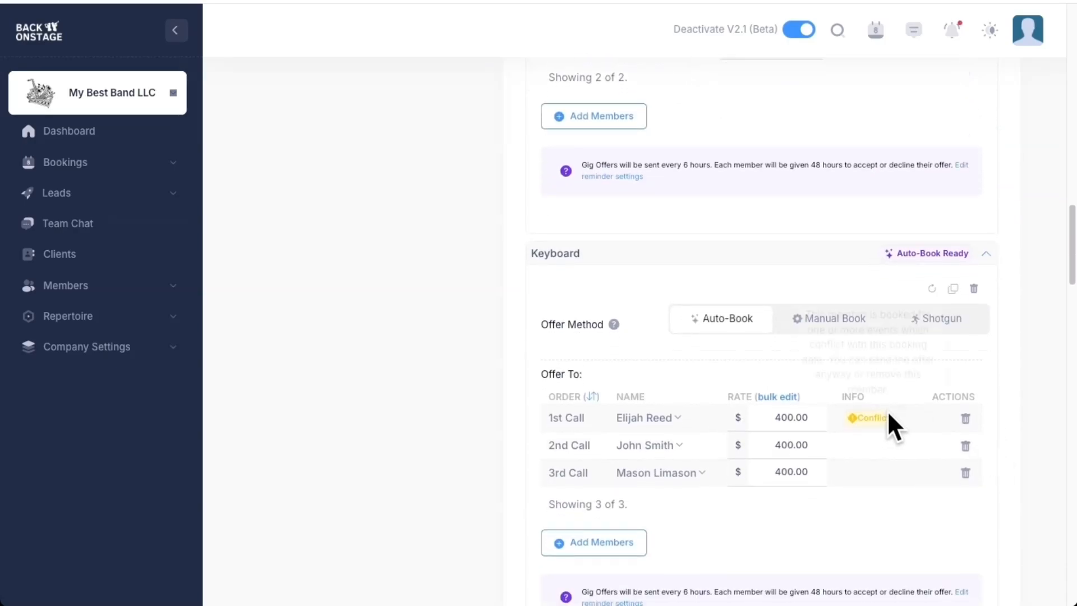
scroll(1009, 442, "down", 7)
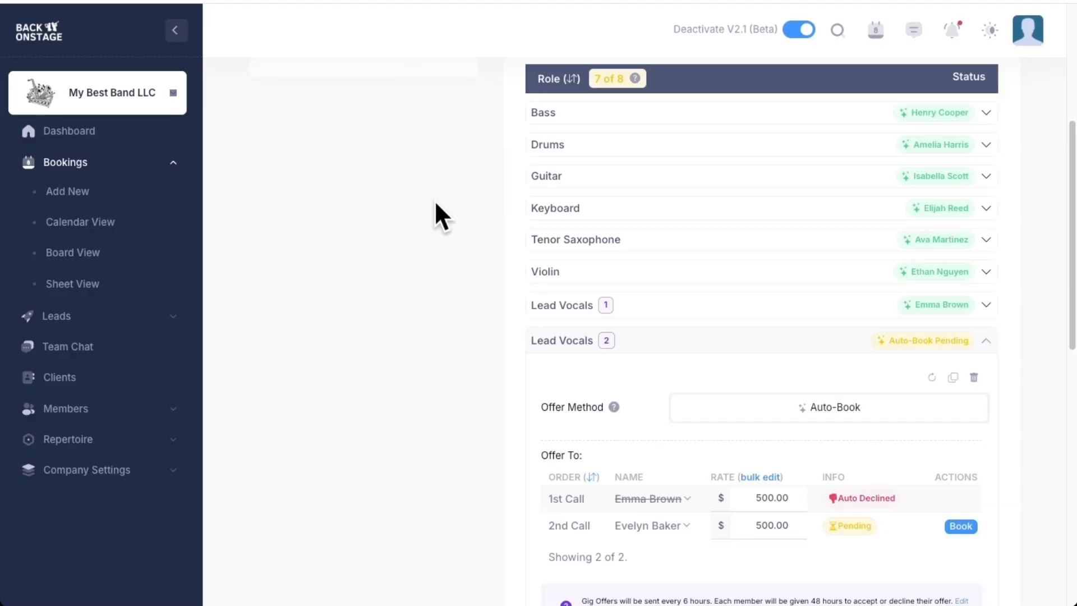
- Return to the first booking's roster, collapse the second Lead Vocals role, and review the Activity Log's history of gig offers and responses
left_click(557, 343)
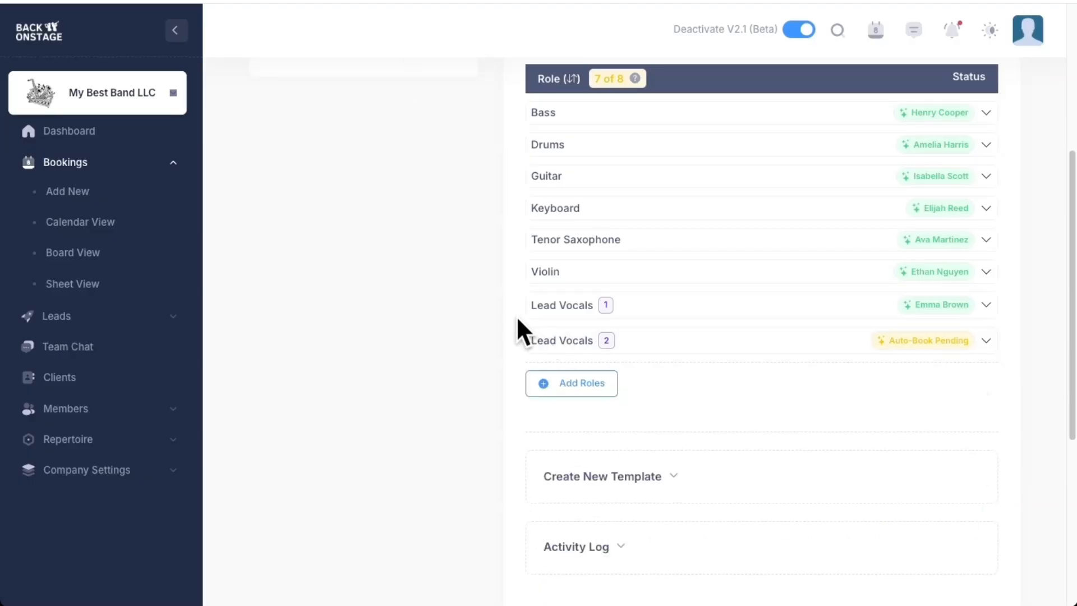
scroll(515, 319, "down", 3)
left_click(569, 396)
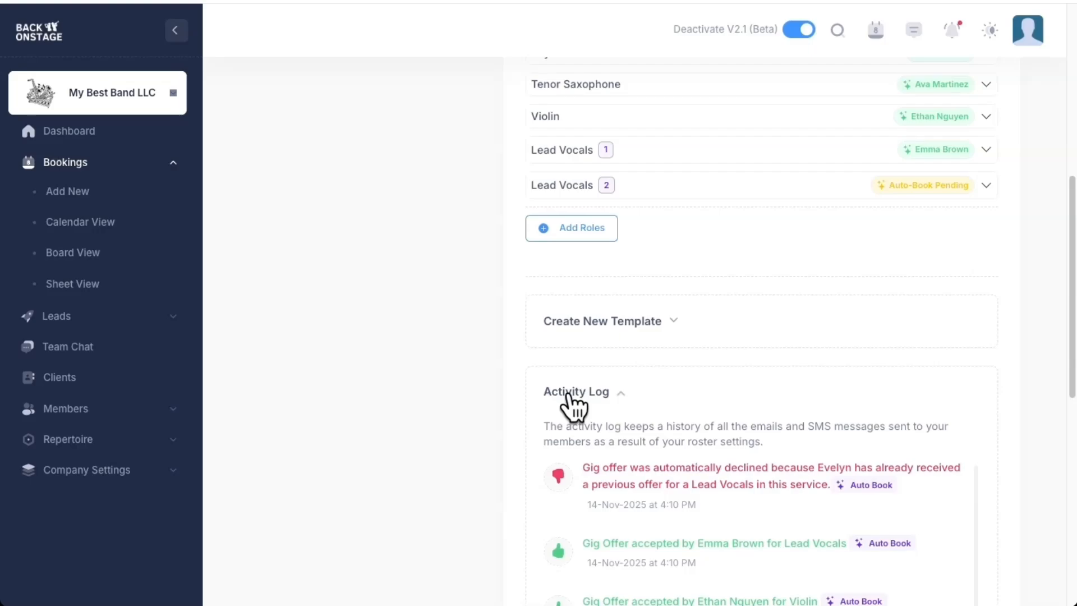
scroll(571, 403, "down", 2)
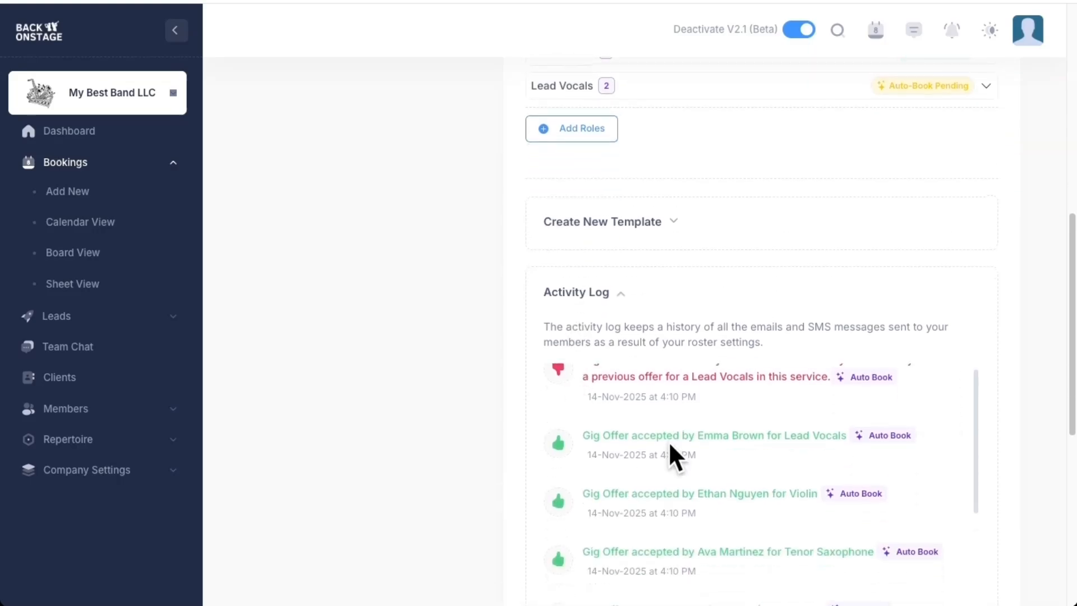
scroll(668, 441, "down", 2)
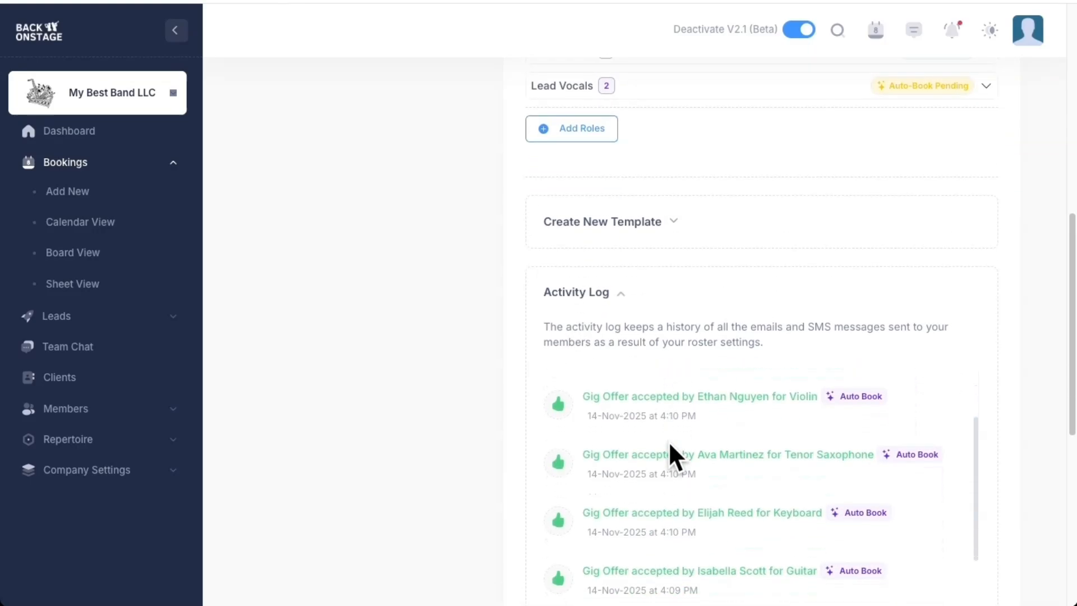
scroll(669, 441, "down", 3)
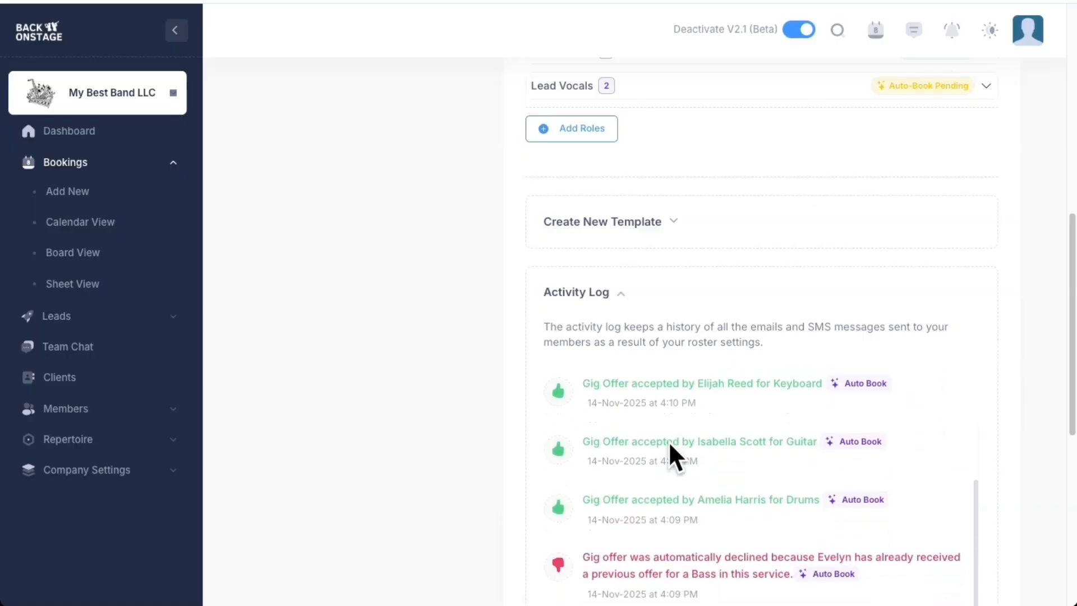
scroll(669, 441, "down", 2)
scroll(574, 514, "down", 3)
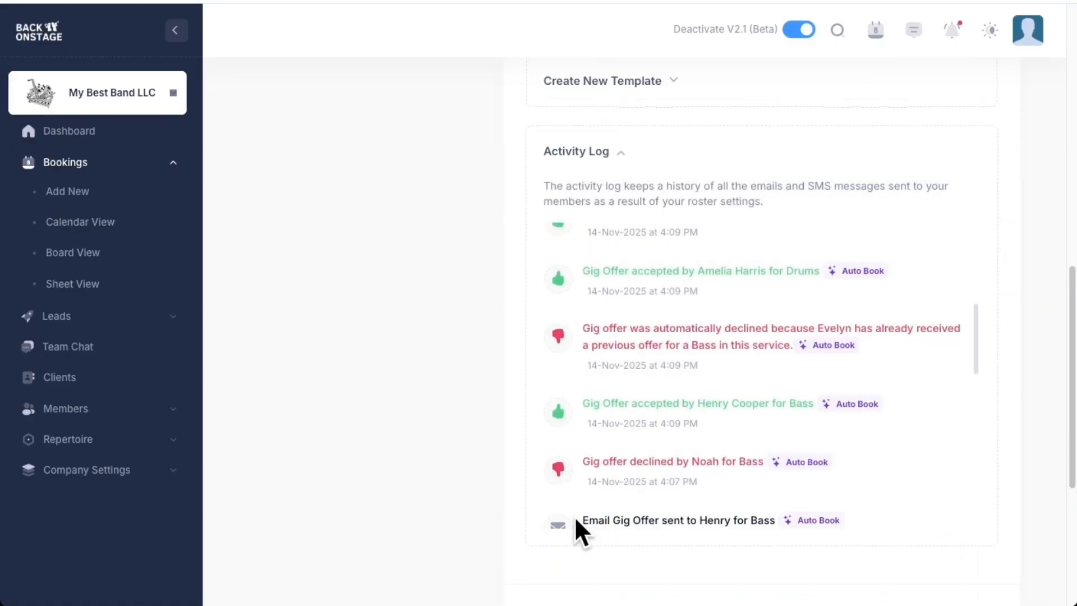
scroll(574, 516, "down", 4)
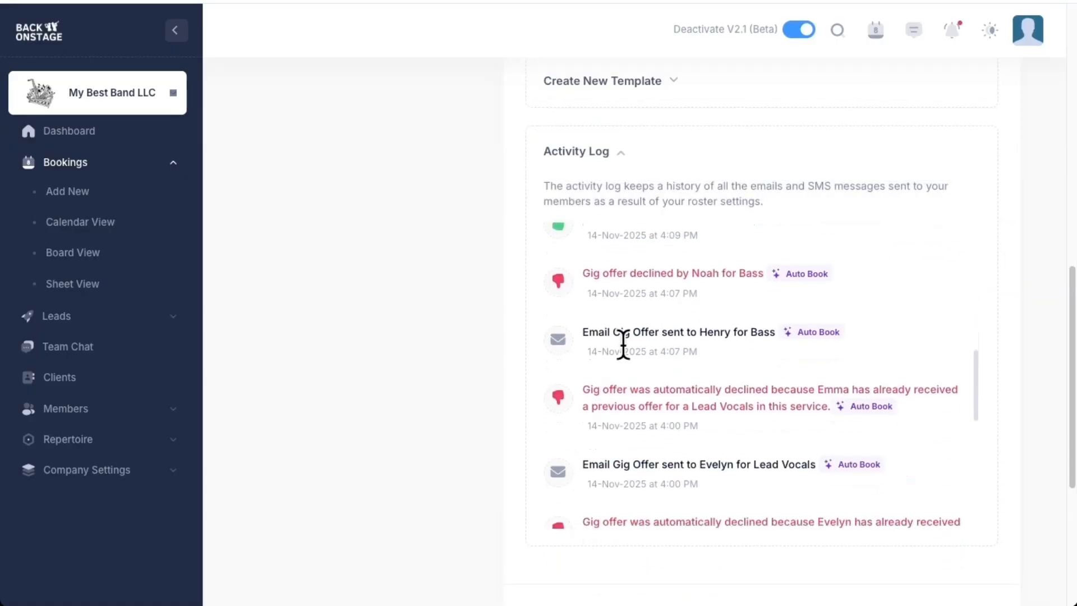
- Preview the Bass gig offer email from the Activity Log, read its booking info and schedule, and close the preview
left_click(628, 336)
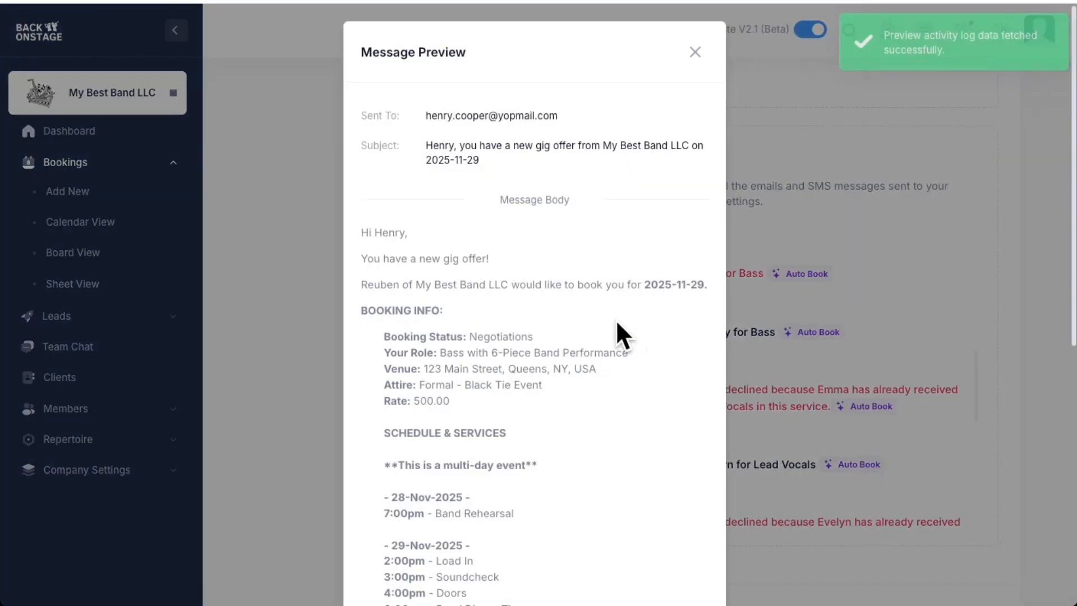
scroll(541, 281, "down", 5)
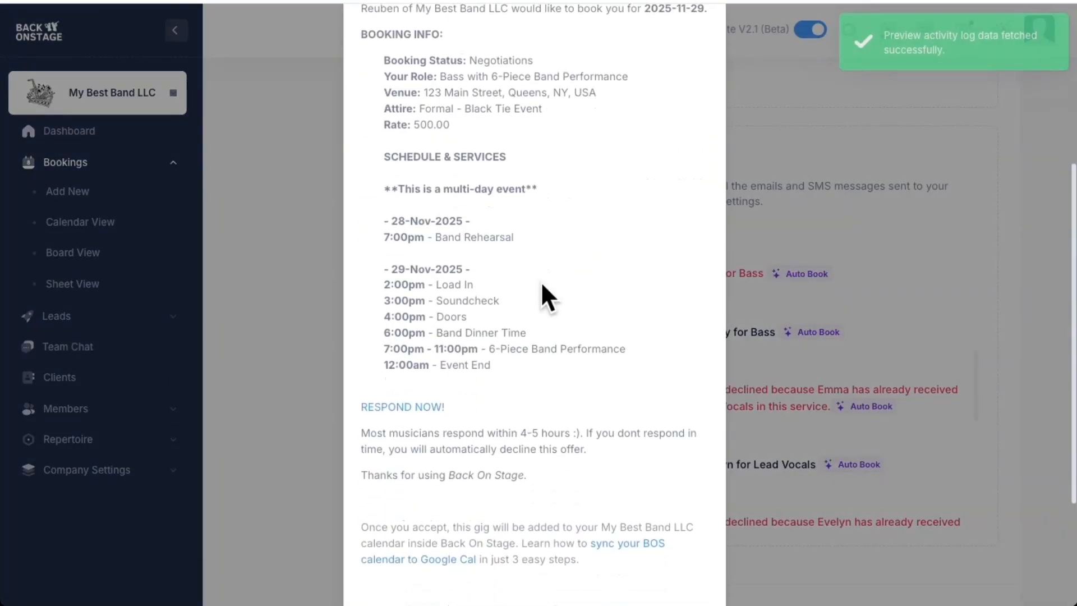
scroll(540, 281, "up", 5)
key("Escape")
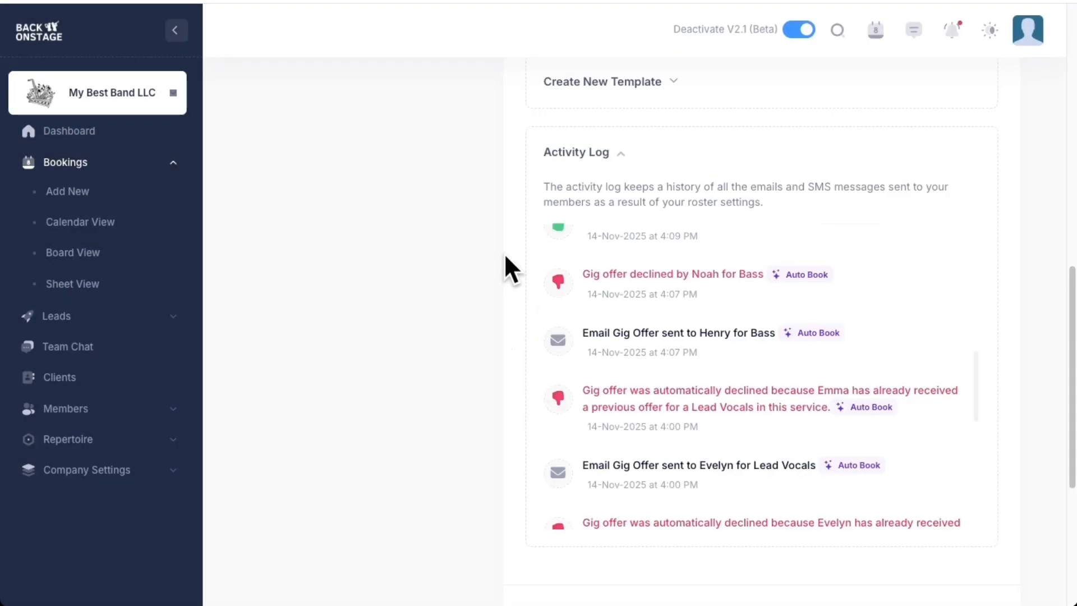
- Close the Sippy Juice Launch Party roster editor and view the booking's gig sheet
scroll(505, 256, "up", 10)
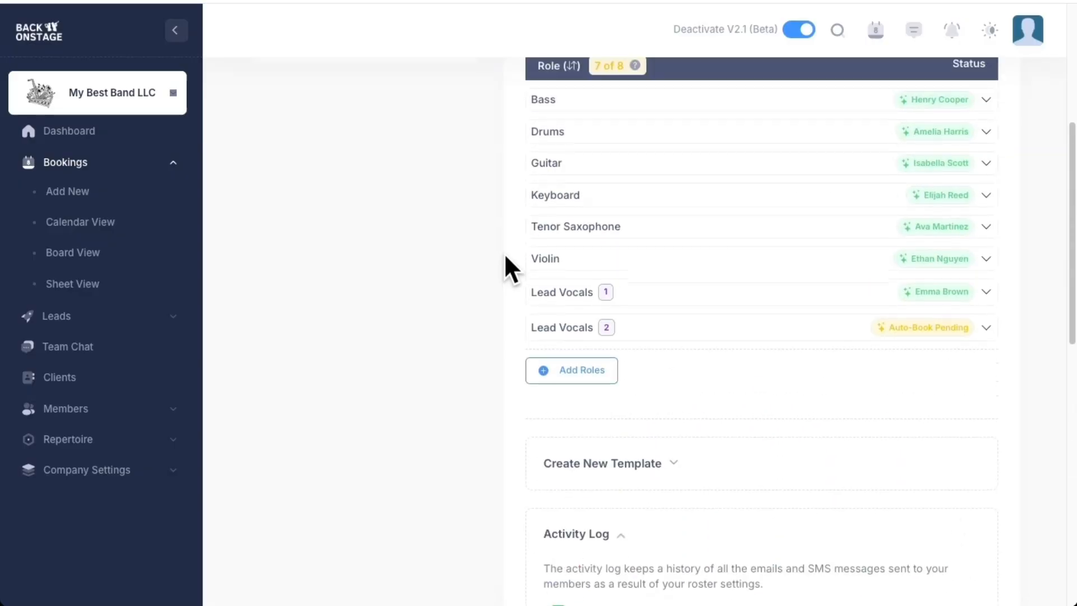
scroll(503, 252, "up", 2)
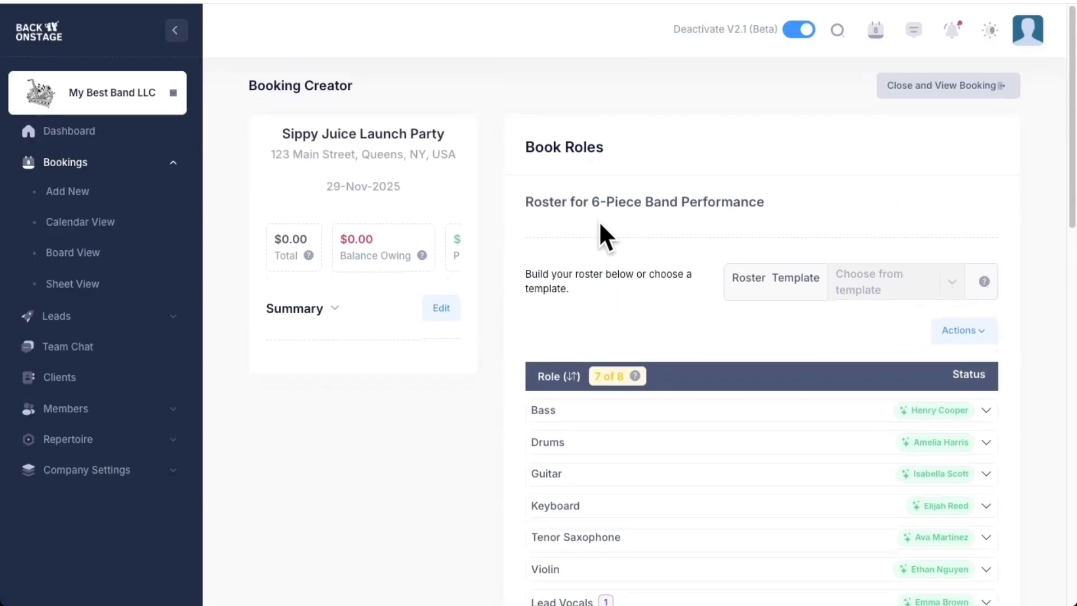
left_click(950, 86)
- Send the message "Welcome to the gig! Can't wait to play with everyone." in the booking's band chat
scroll(373, 140, "down", 8)
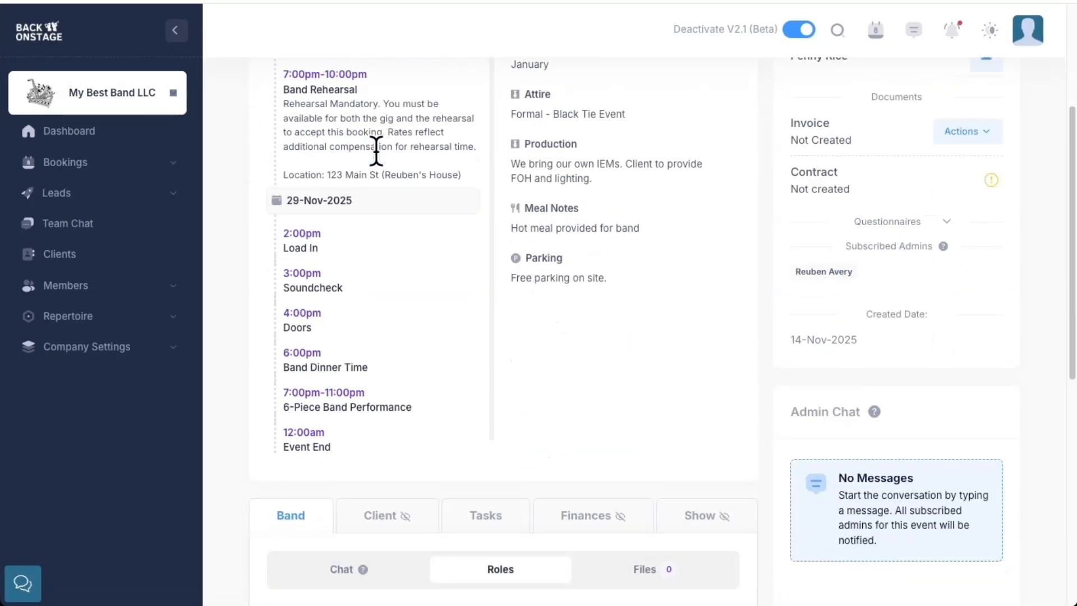
left_click(325, 301)
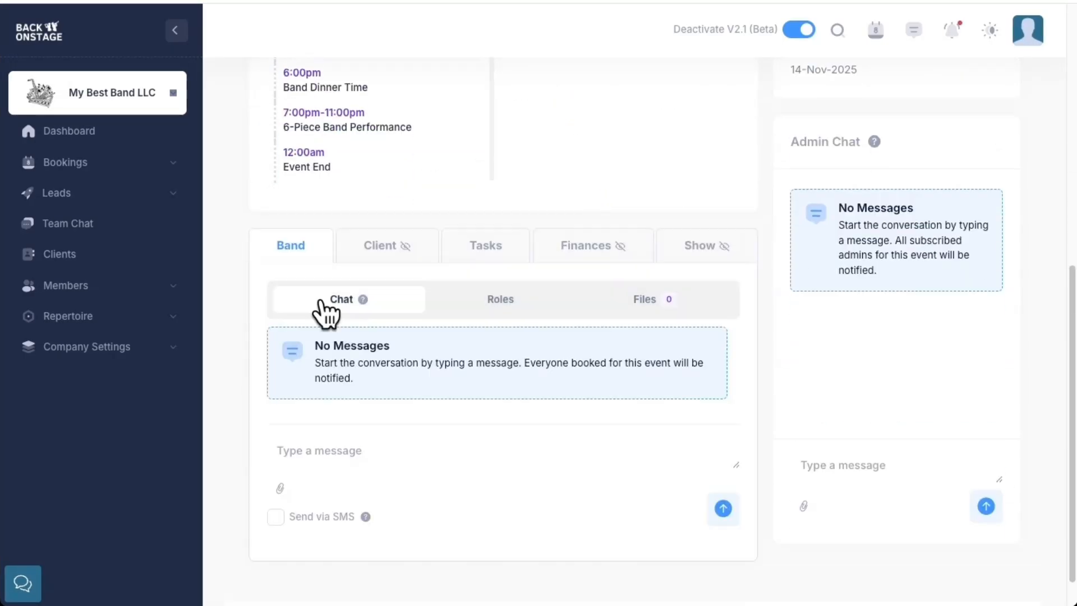
scroll(324, 303, "down", 1)
left_click(357, 410)
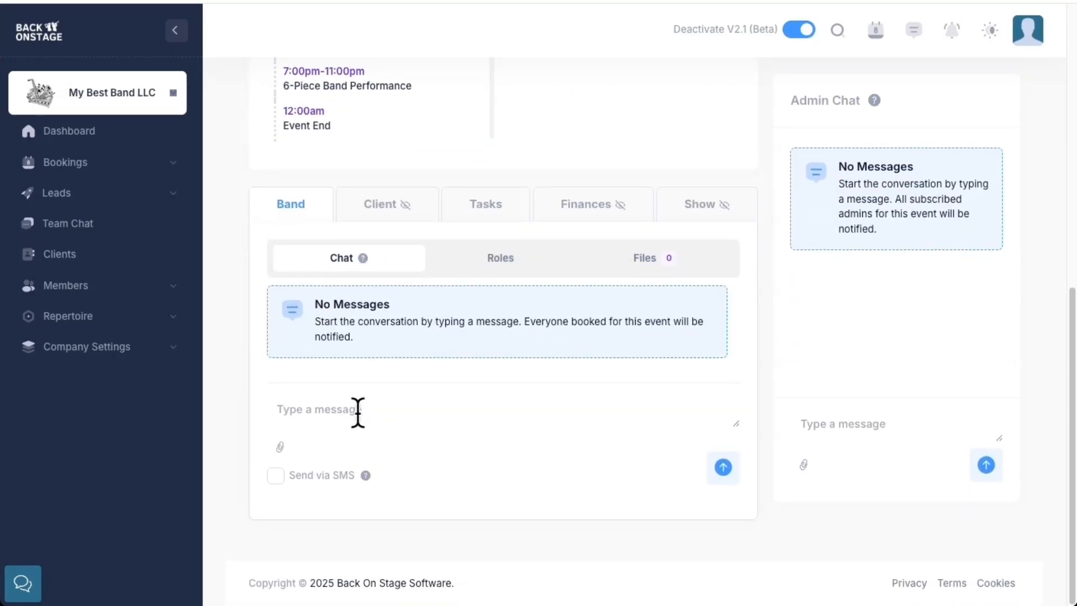
type("Welcome to the gig! Can't wait to play with everyone.")
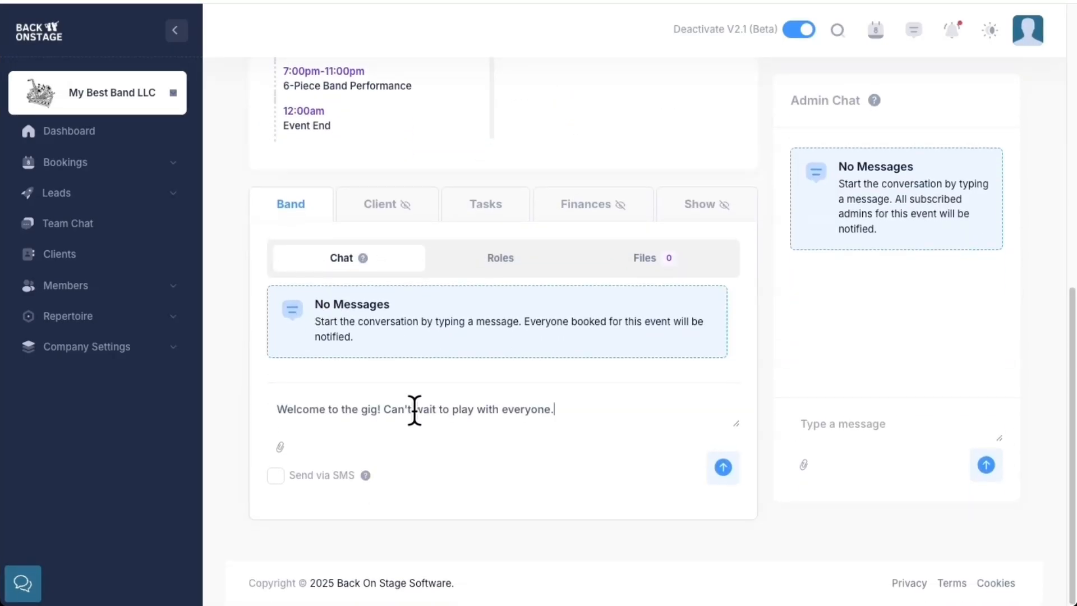
left_click(732, 467)
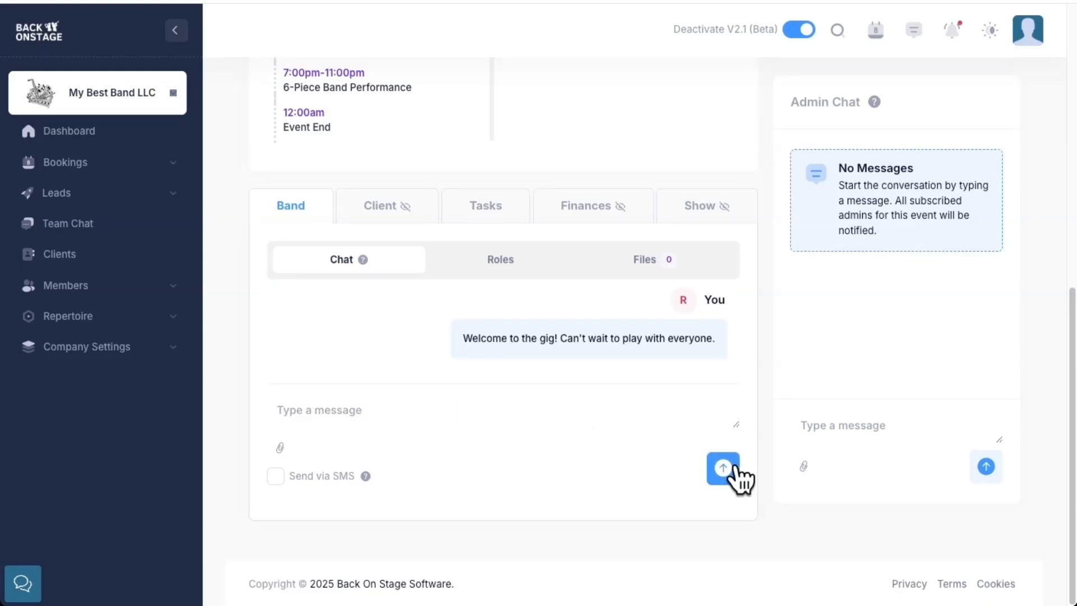
scroll(761, 398, "up", 2)
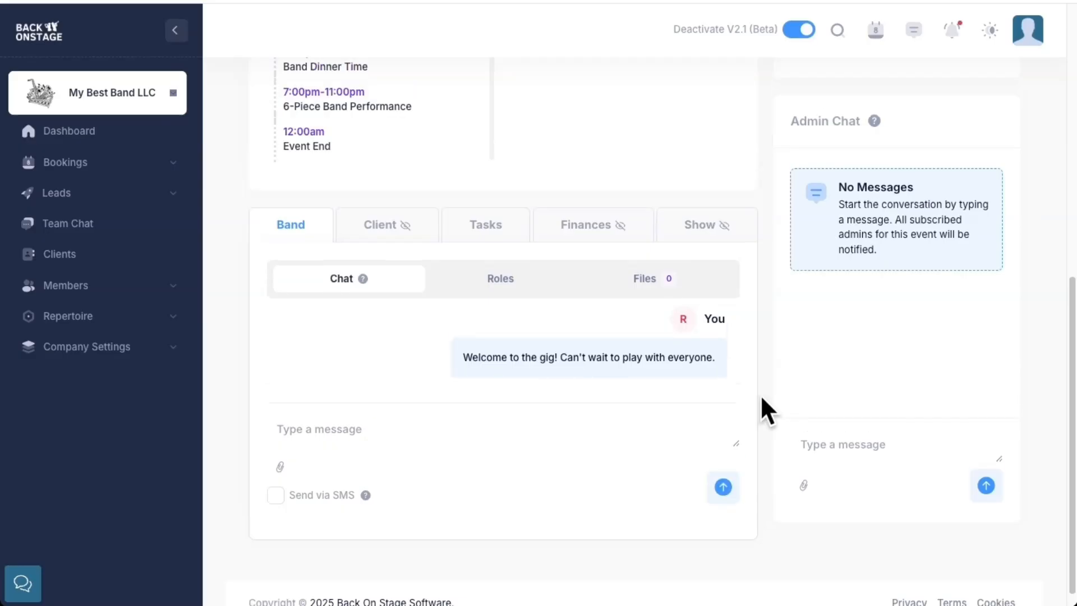
scroll(762, 398, "up", 8)
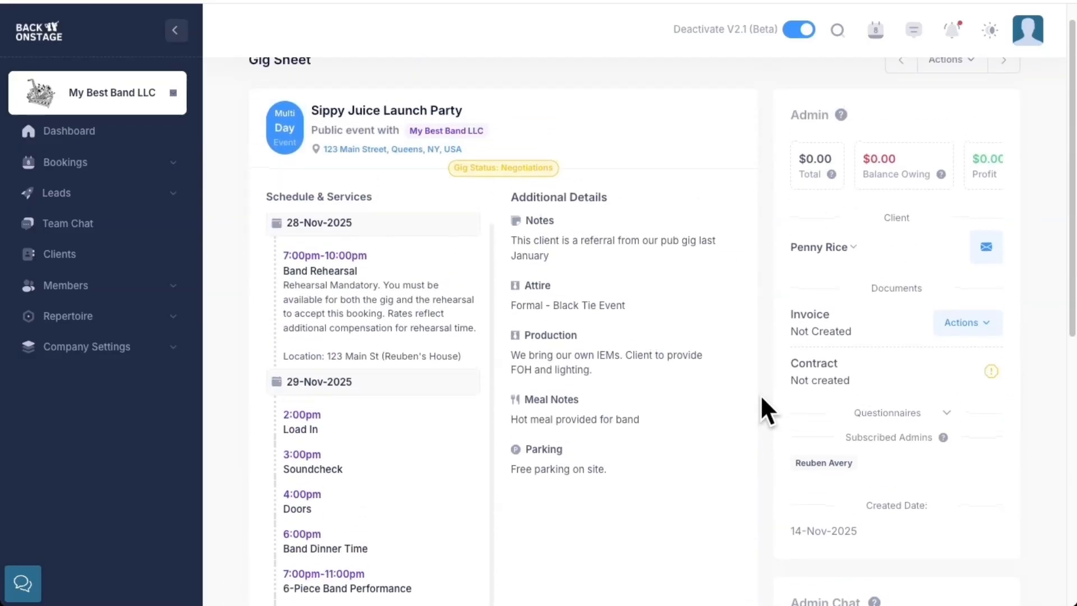